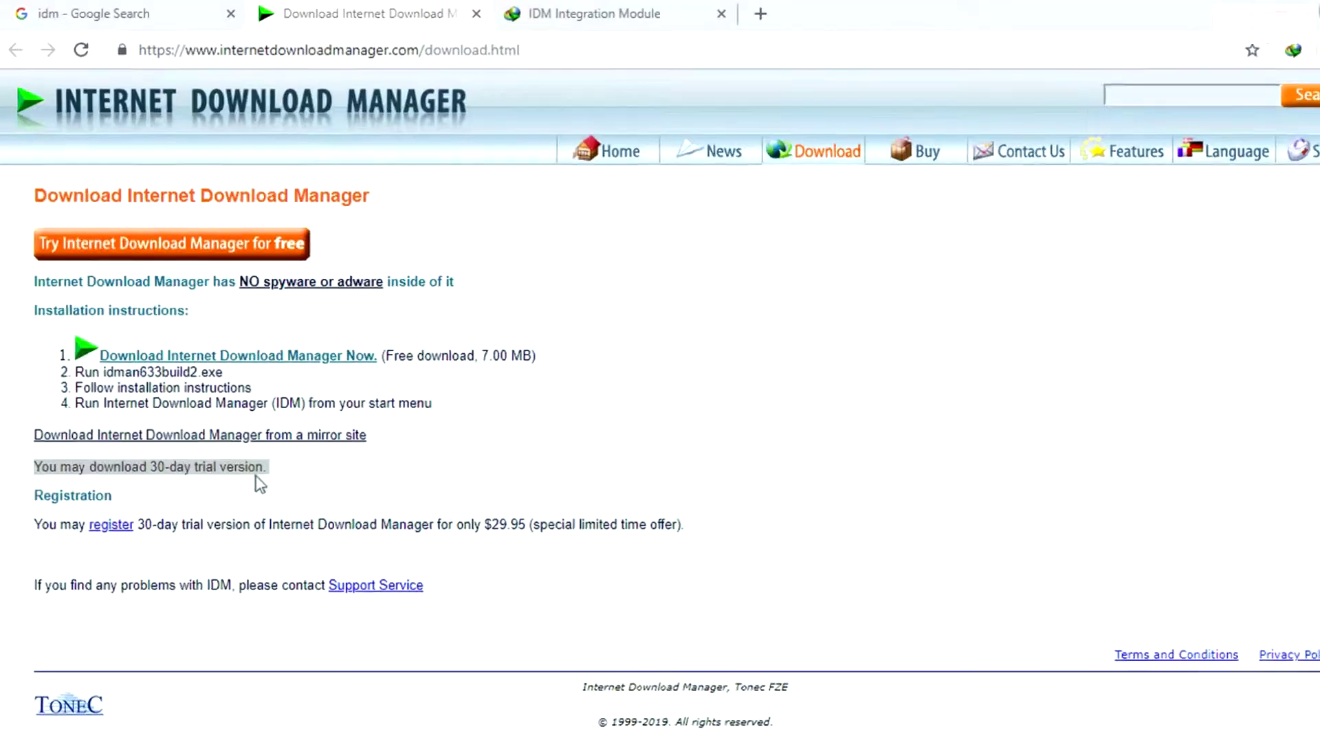
Download the Internet Download Manager installer from the download page, keep the file, and show idman633build2.exe in its folder.
{"action": "left_click_drag", "start_coordinate": [280, 479], "coordinate": [128, 462]}
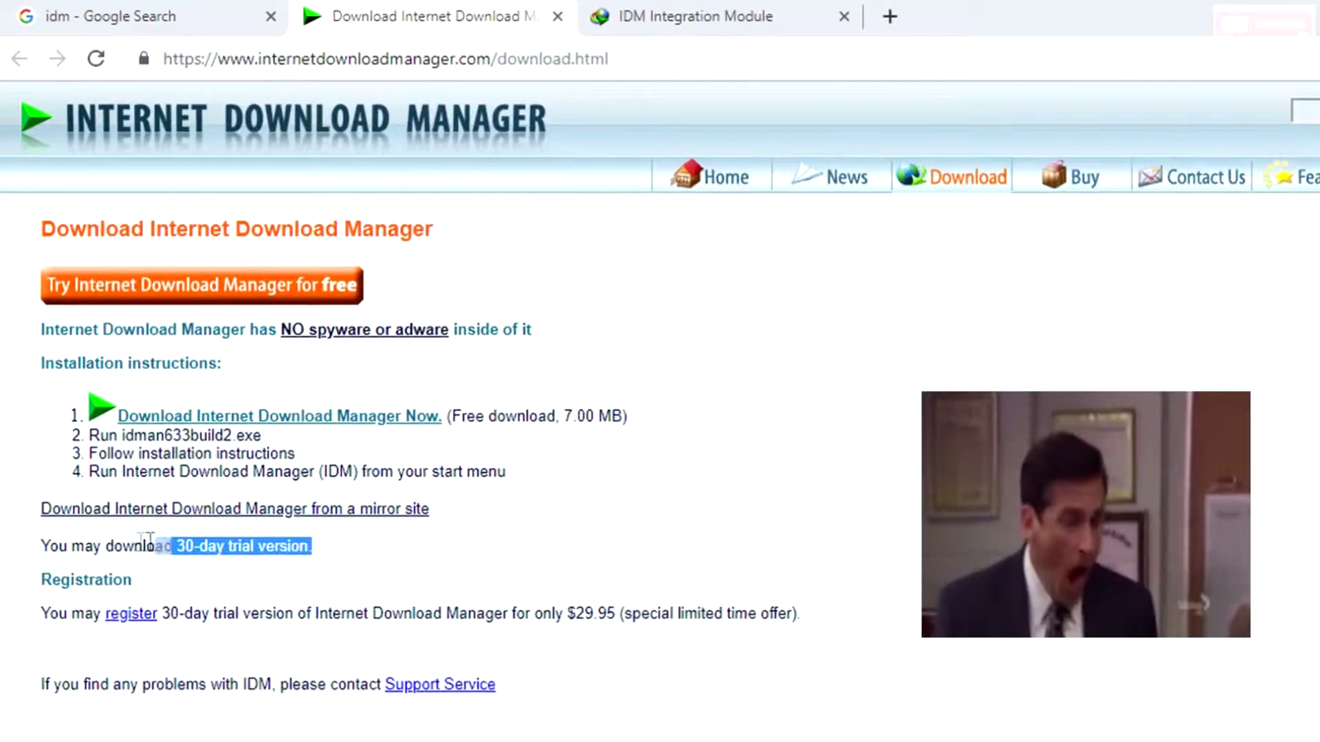
{"action": "left_click_drag", "start_coordinate": [149, 541], "coordinate": [41, 547]}
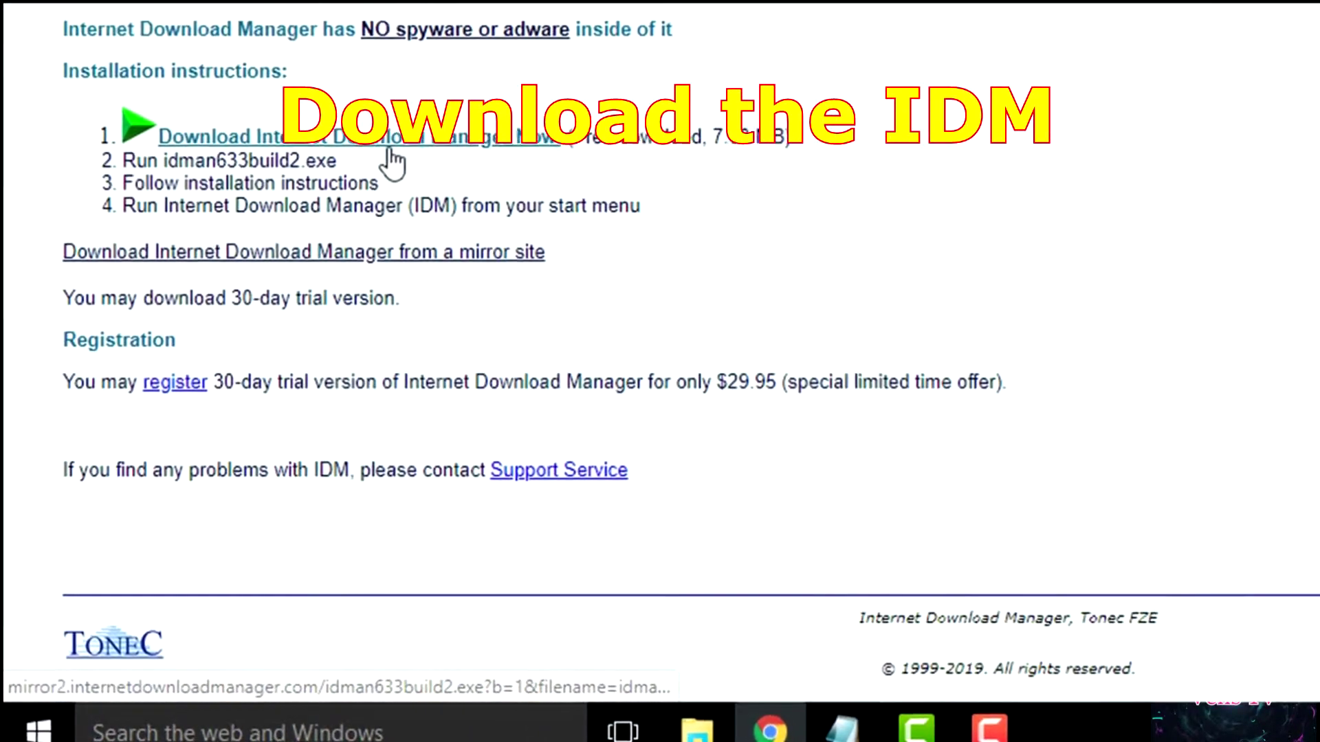
{"action": "left_click", "coordinate": [389, 153]}
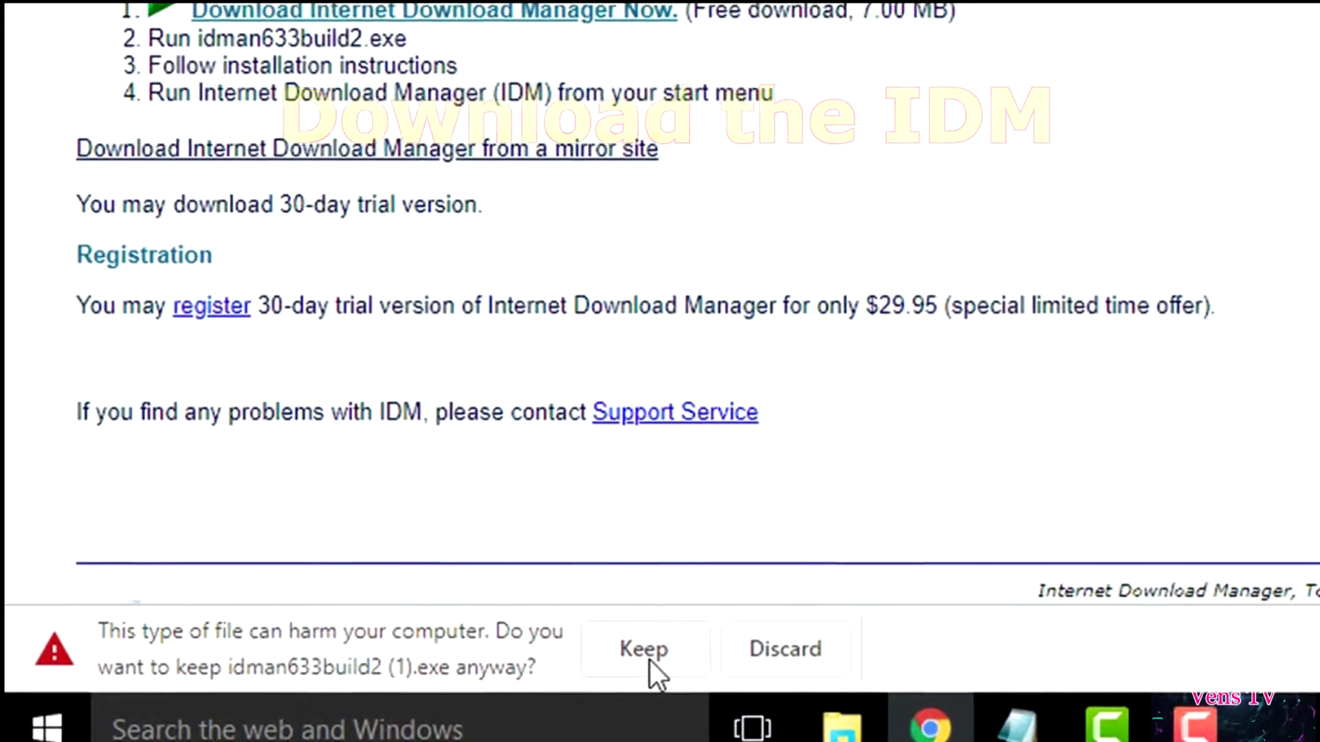
{"action": "left_click", "coordinate": [649, 660]}
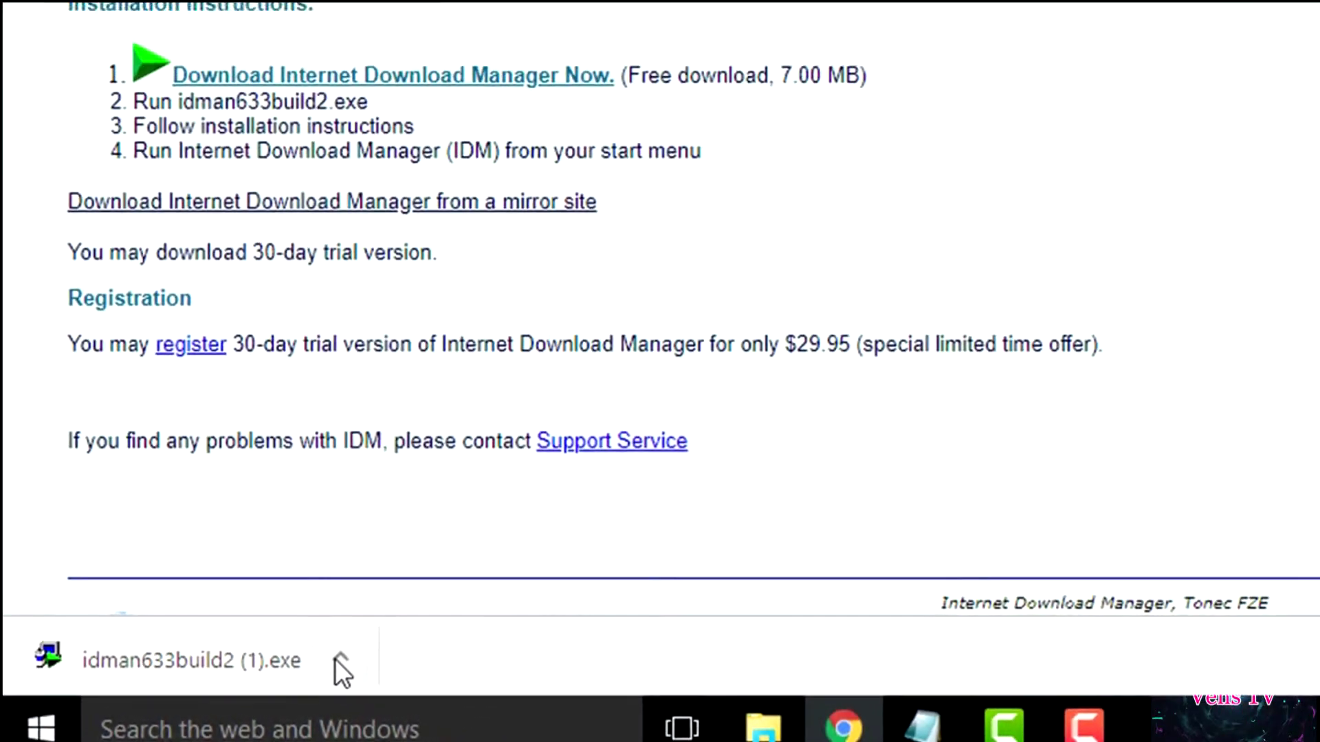
{"action": "left_click", "coordinate": [671, 687]}
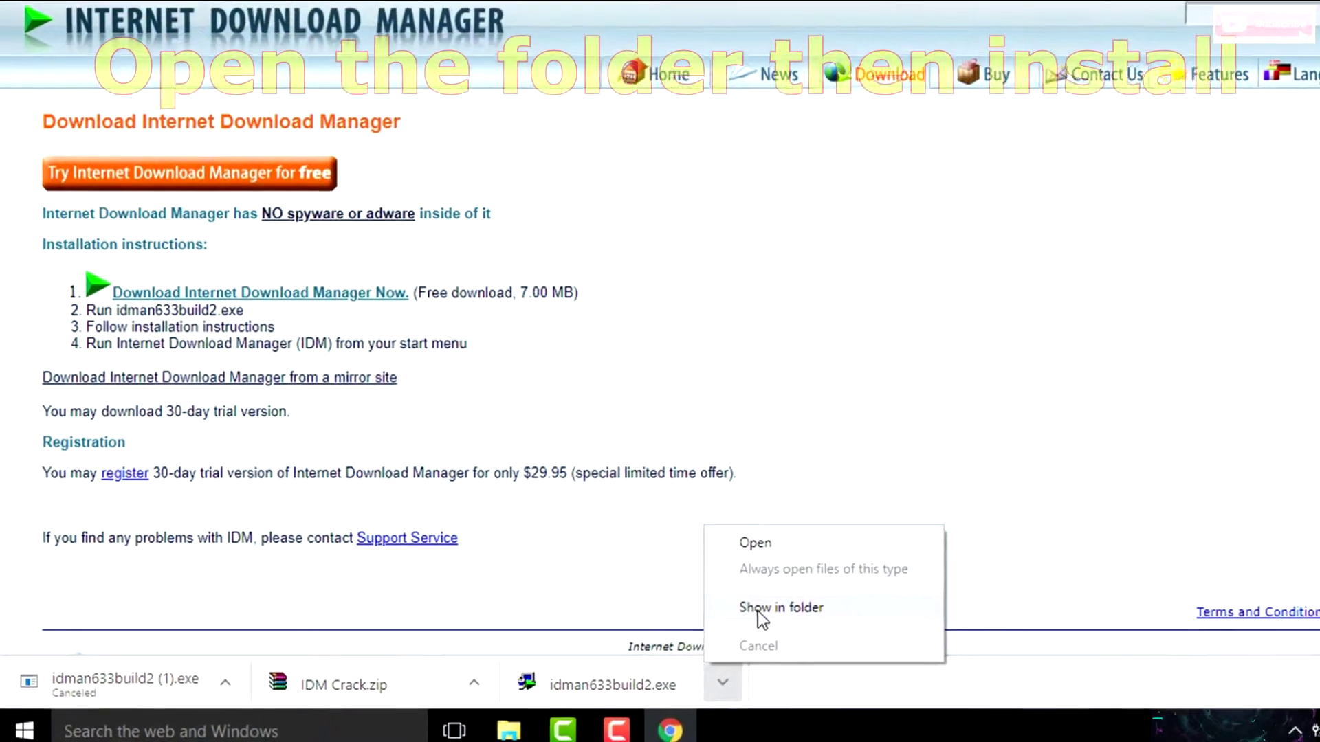
{"action": "left_click", "coordinate": [757, 609]}
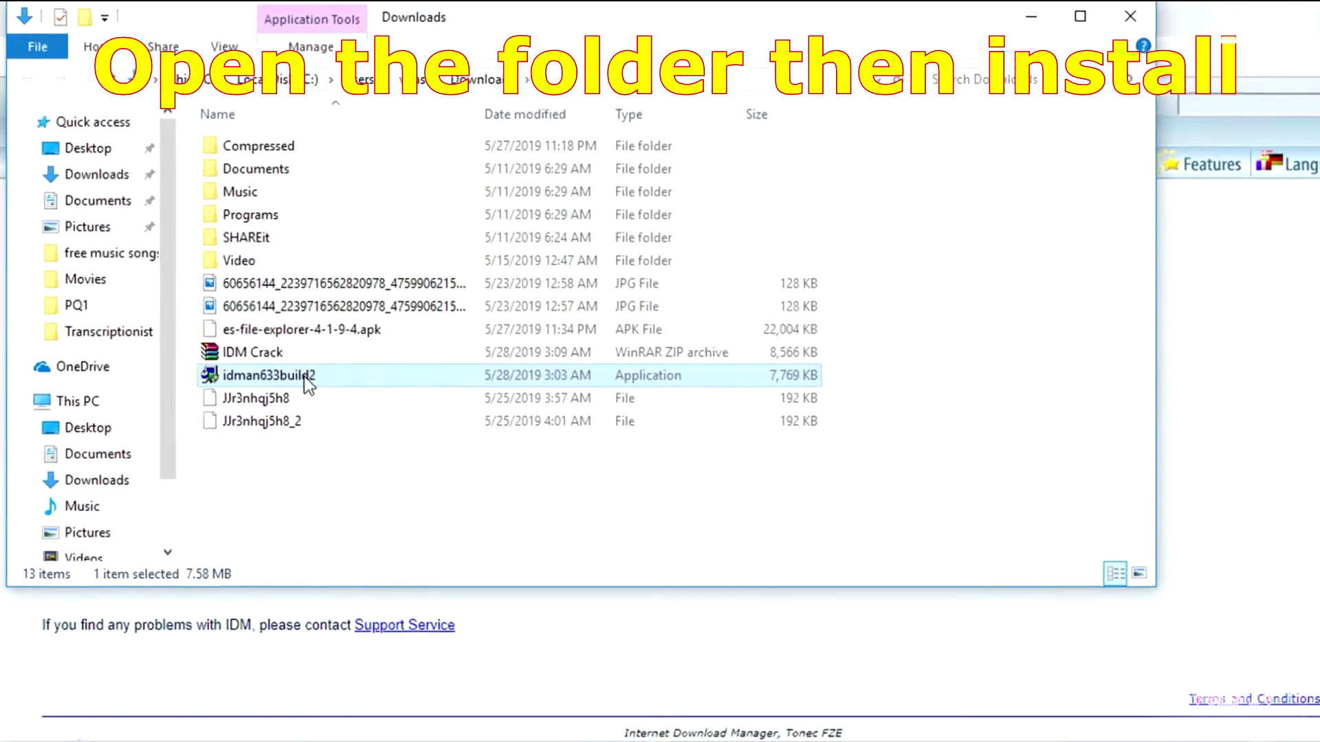
Run idman633build2 and complete the installation, accepting the license, the default destination folder and the desktop icon.
{"action": "double_click", "coordinate": [317, 394]}
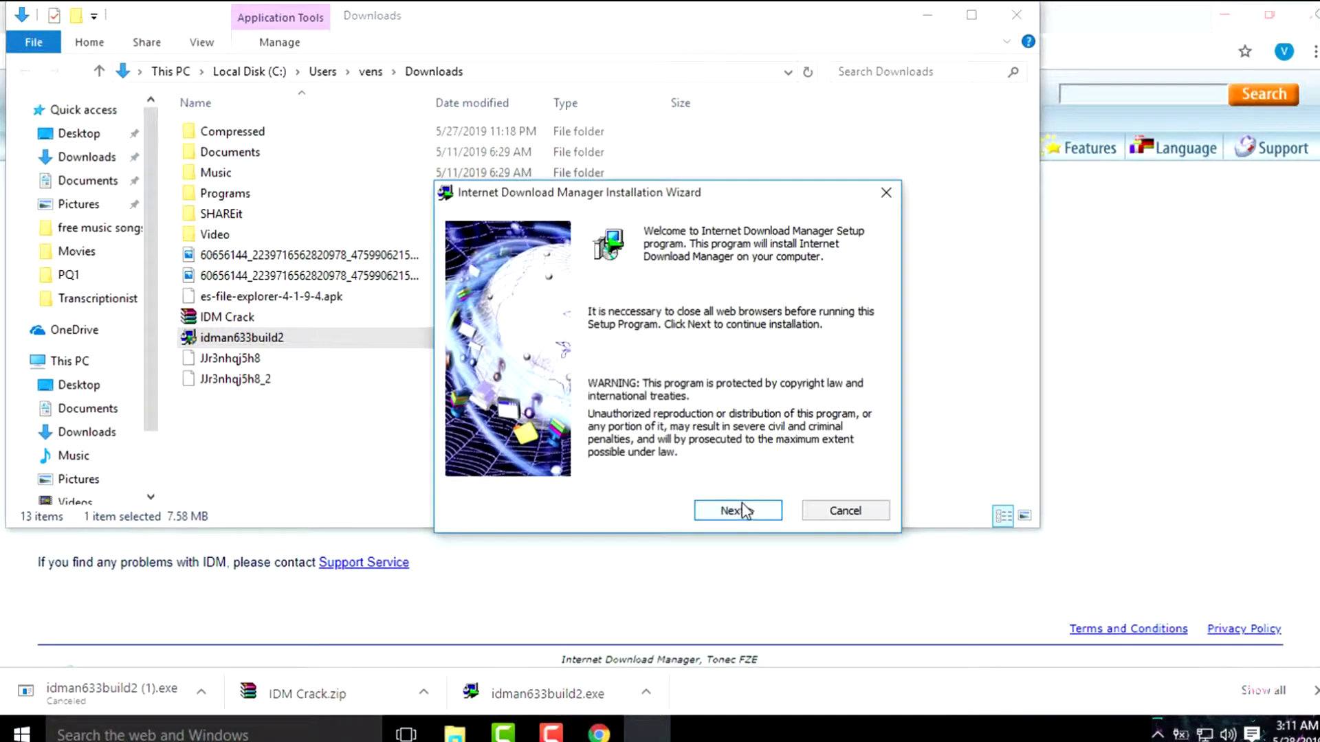
{"action": "left_click", "coordinate": [742, 510]}
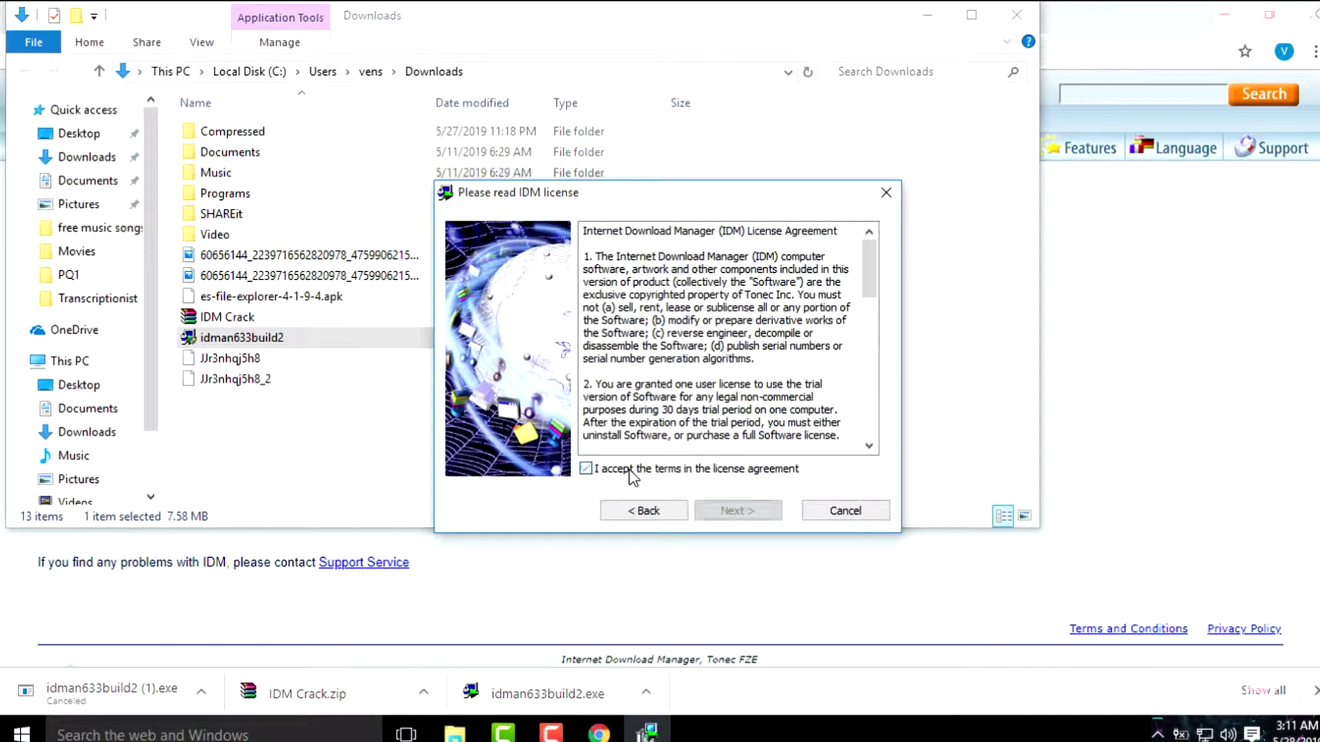
{"action": "left_click", "coordinate": [750, 512]}
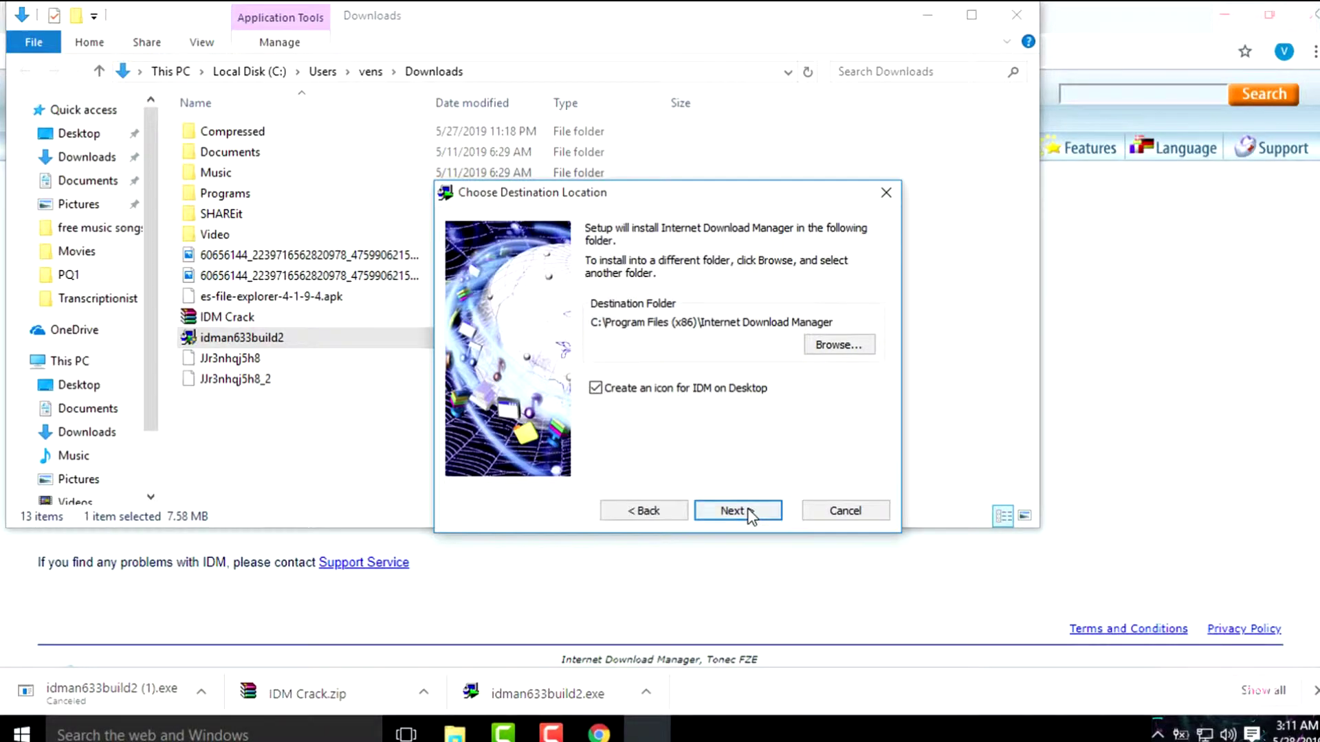
{"action": "left_click", "coordinate": [749, 512]}
{"action": "left_click", "coordinate": [749, 512]}
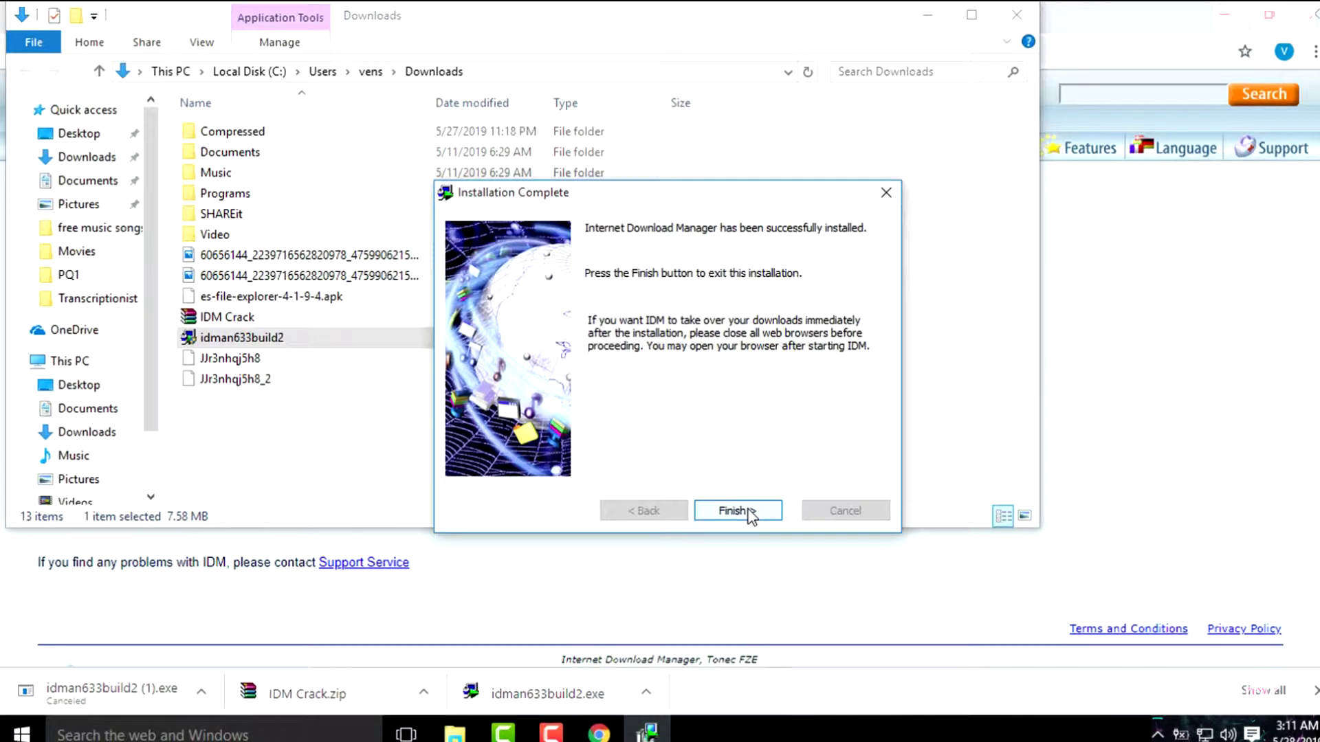
{"action": "left_click", "coordinate": [737, 511]}
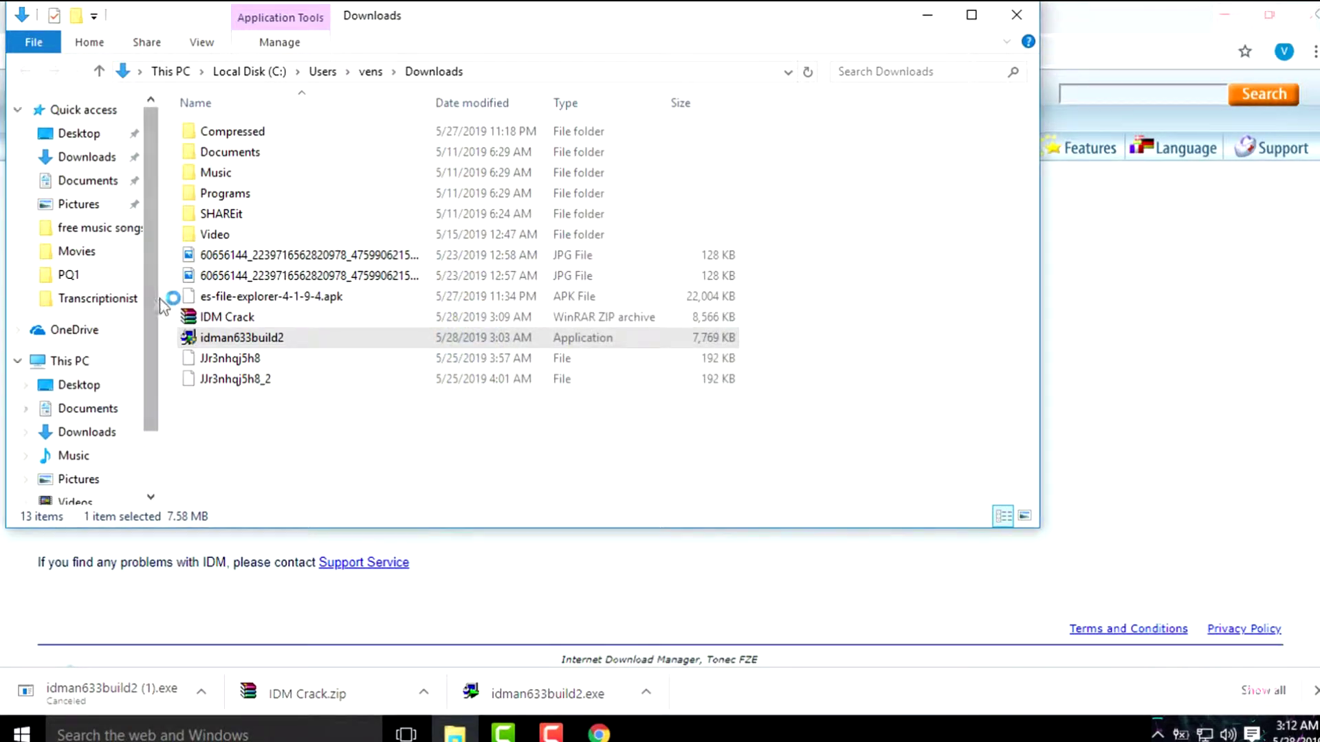
Extract the IDM Crack archive directly into the Downloads folder.
{"action": "left_click", "coordinate": [232, 319]}
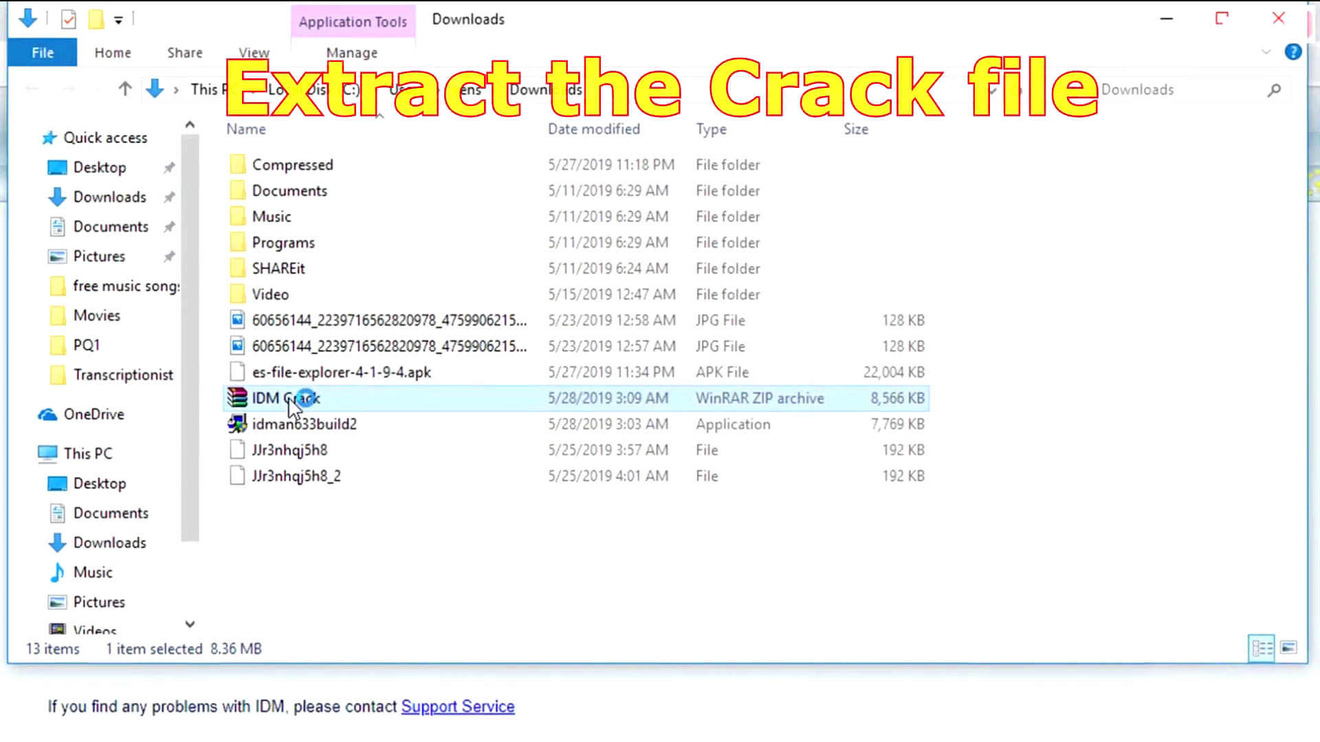
{"action": "right_click", "coordinate": [352, 395]}
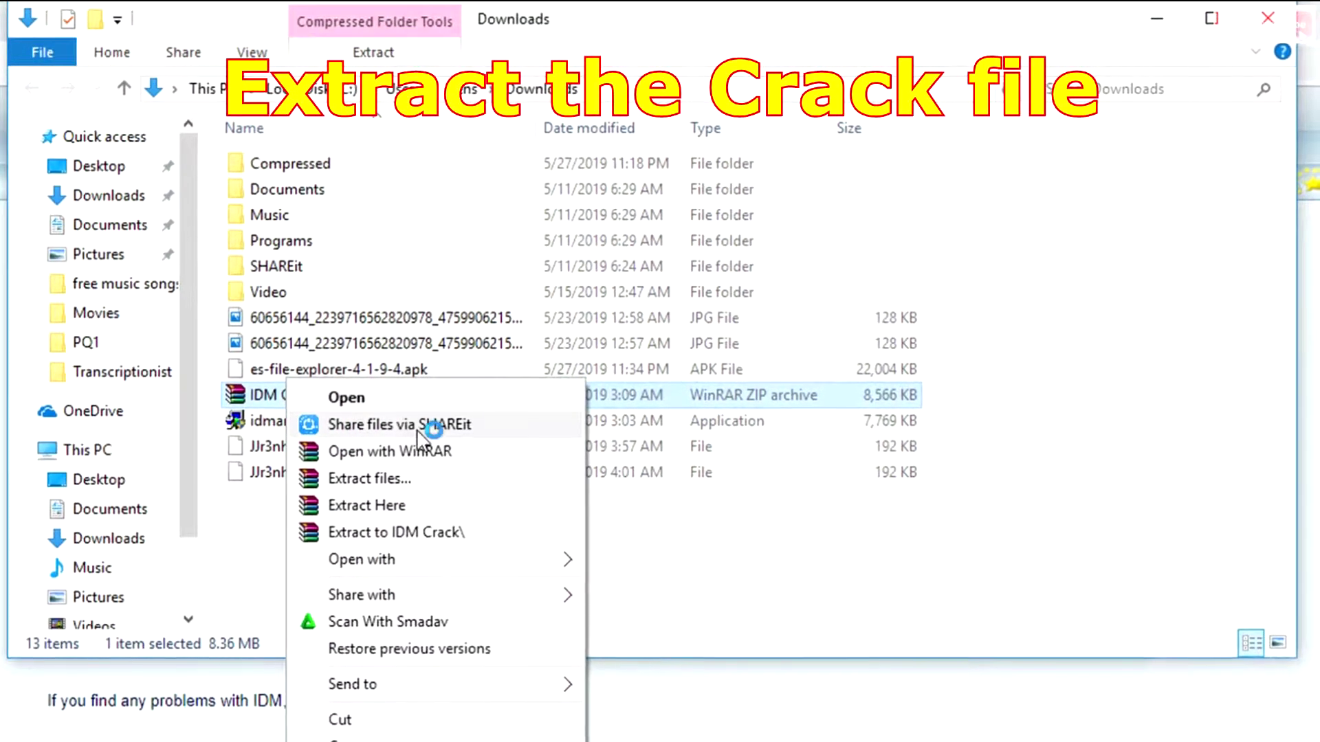
{"action": "left_click", "coordinate": [435, 503]}
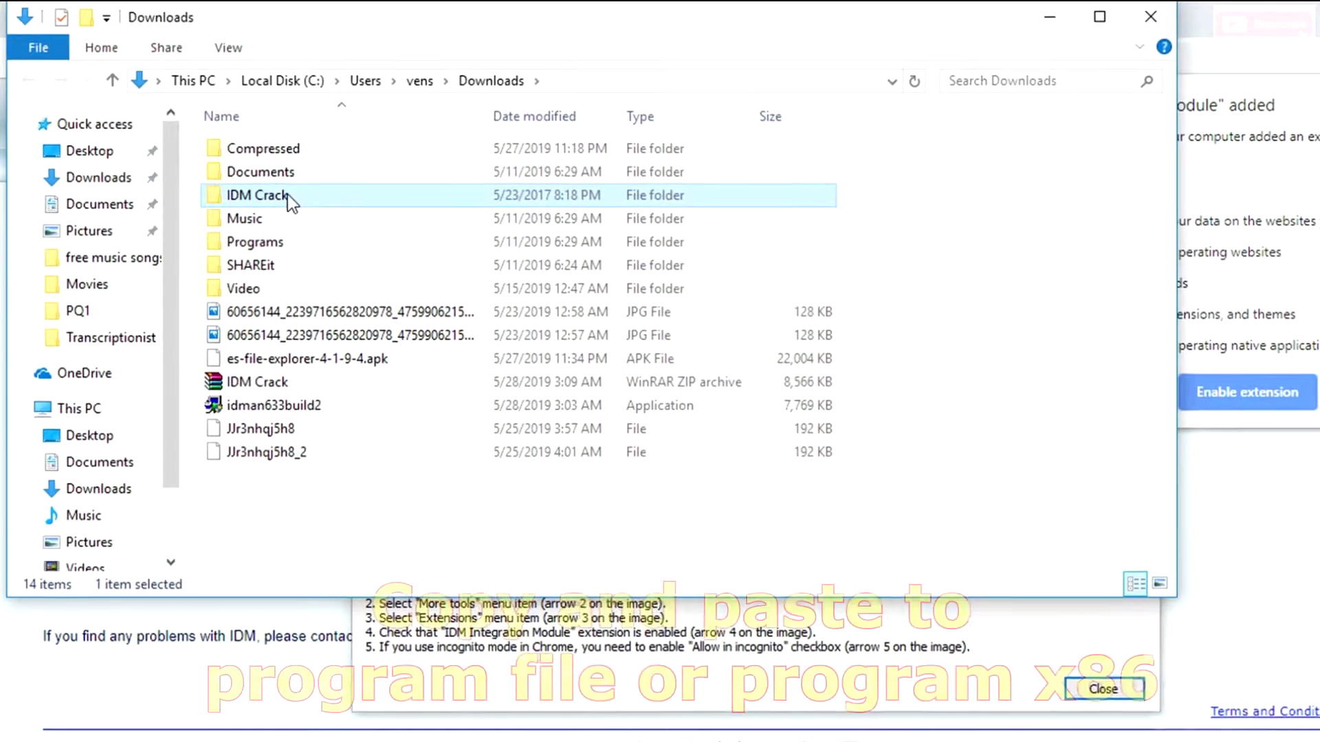
Launch IDMan from the Crack subfolder of the extracted IDM Crack folder and dismiss the message dialog.
{"action": "double_click", "coordinate": [283, 195]}
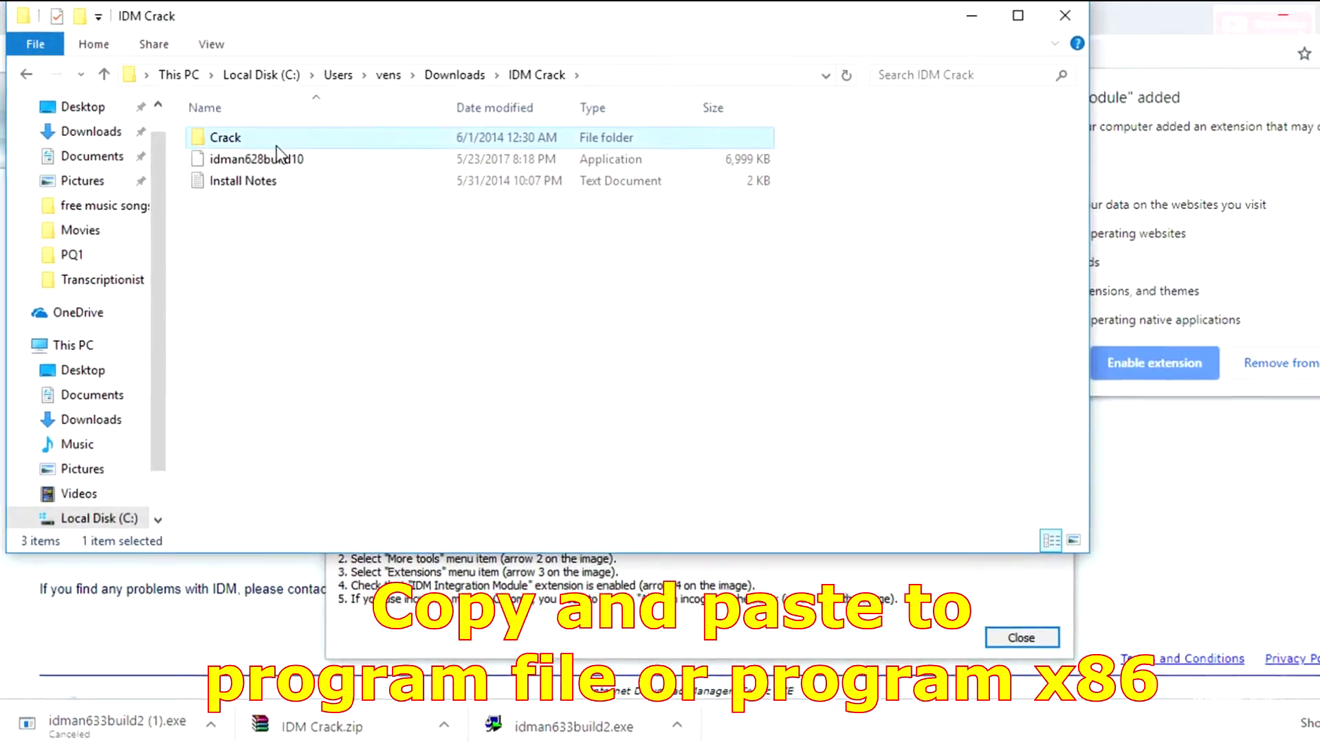
{"action": "double_click", "coordinate": [277, 144]}
{"action": "left_click", "coordinate": [268, 141]}
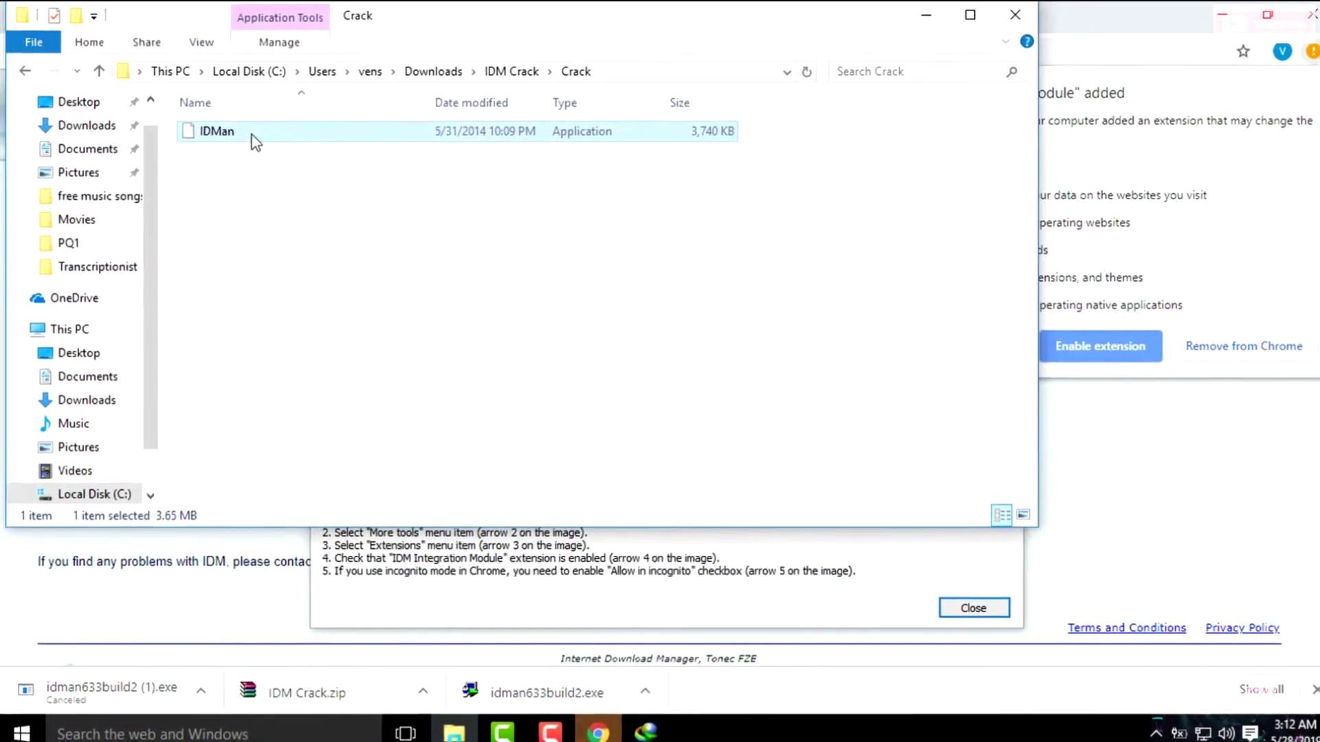
{"action": "double_click", "coordinate": [260, 131]}
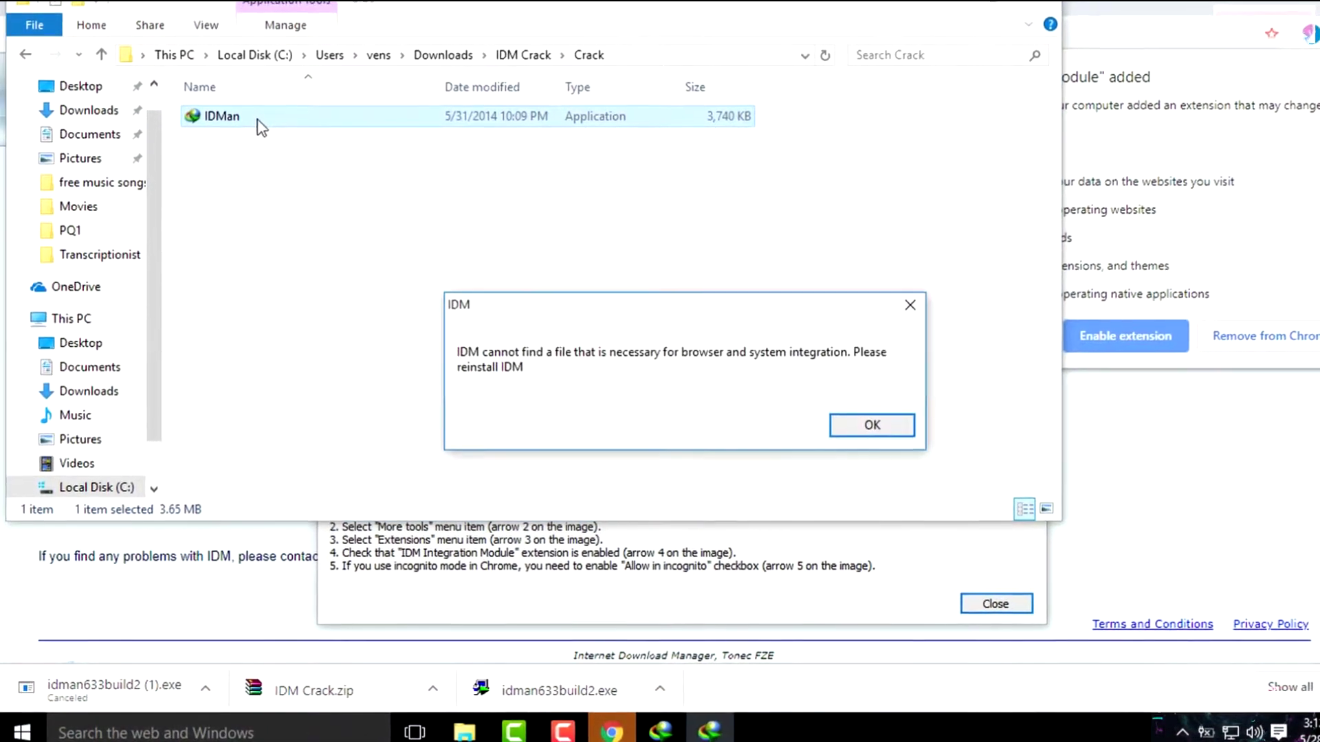
{"action": "left_click", "coordinate": [897, 309]}
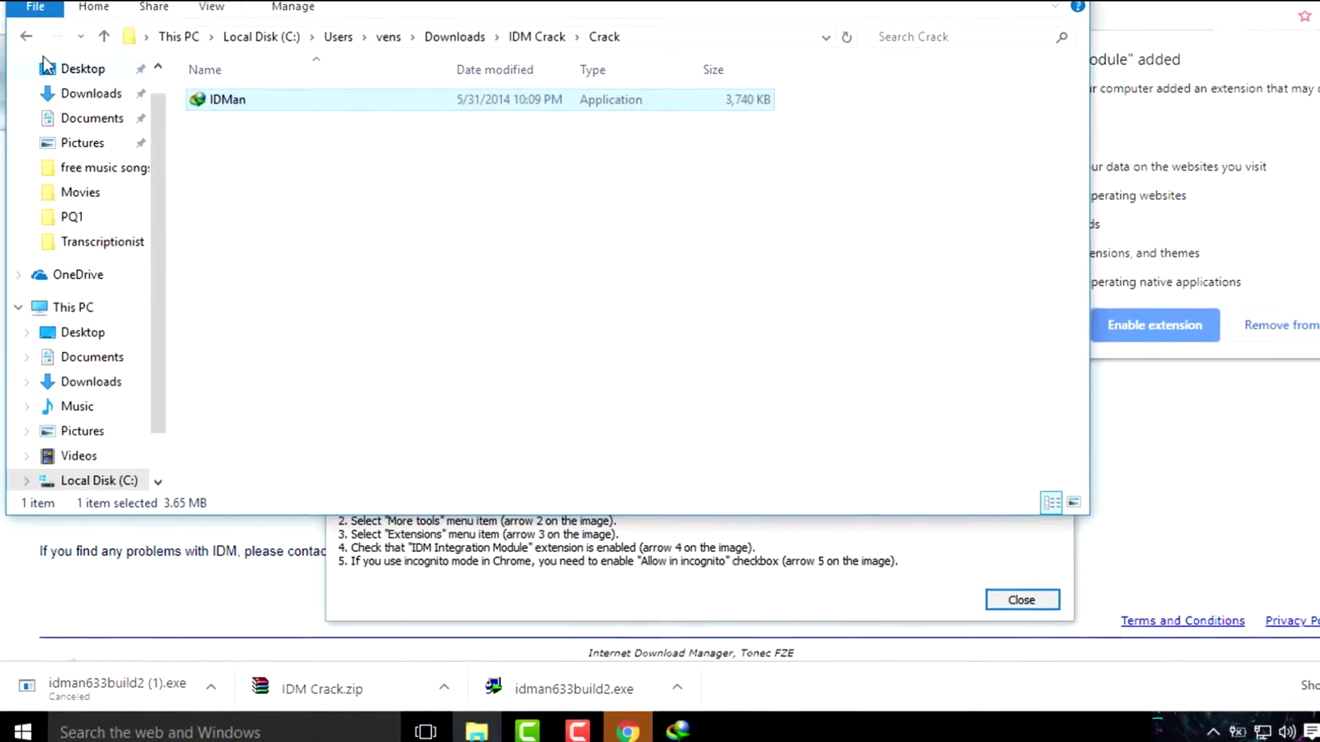
Copy the extracted IDM Crack folder from Downloads and go to Local Disk (C:).
{"action": "left_click", "coordinate": [26, 41]}
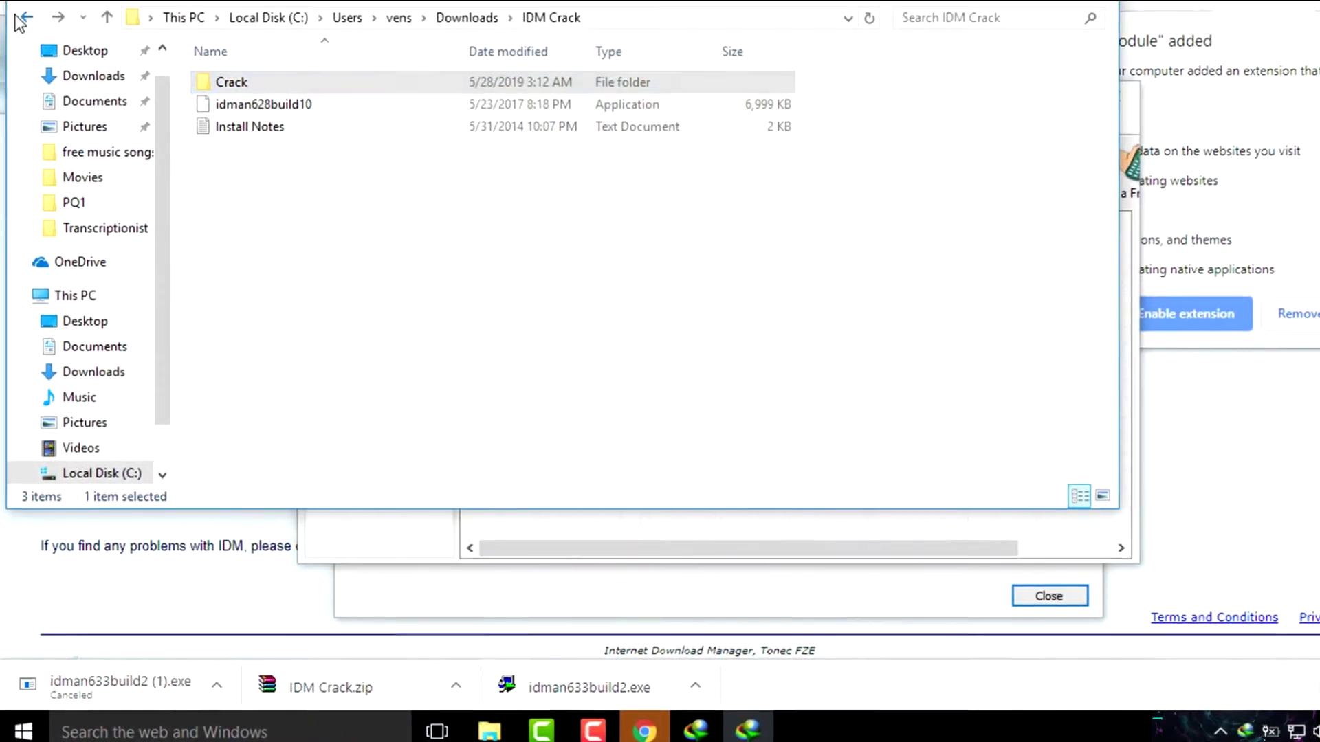
{"action": "left_click", "coordinate": [20, 24]}
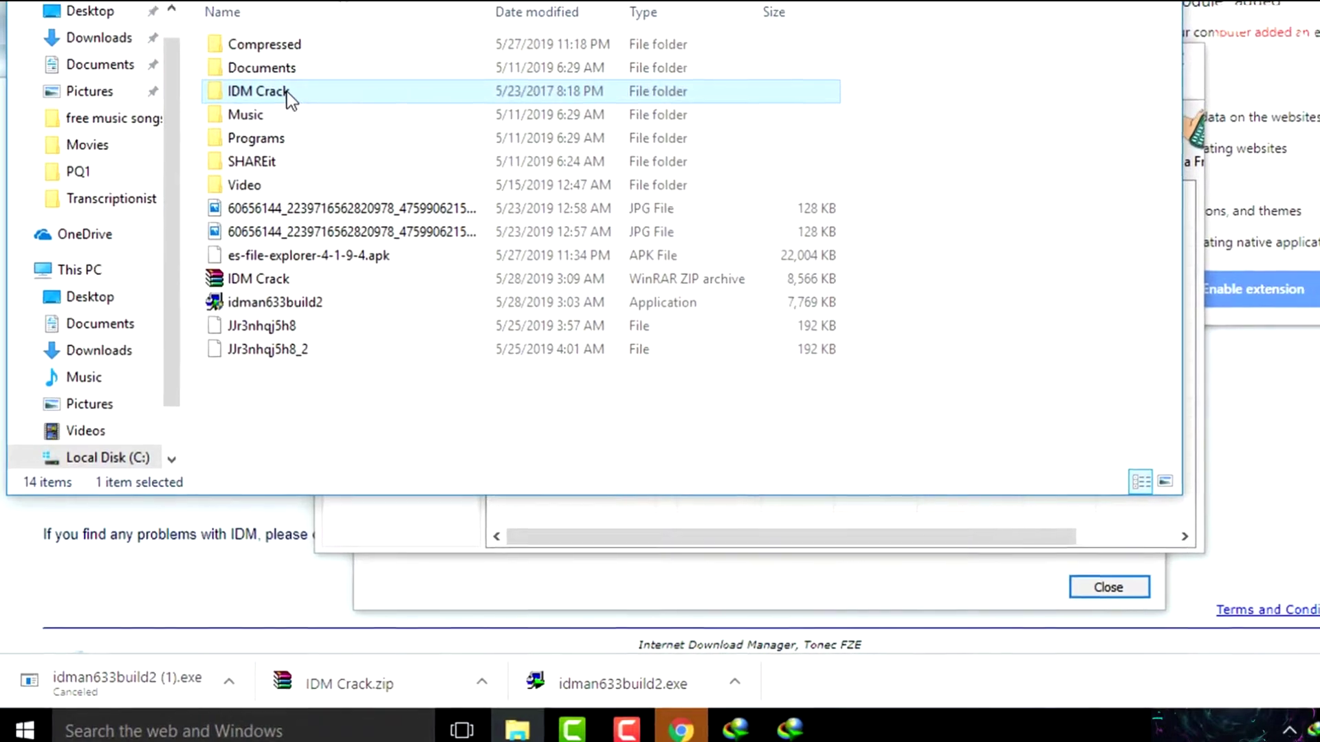
{"action": "right_click", "coordinate": [286, 94]}
{"action": "left_click", "coordinate": [397, 546]}
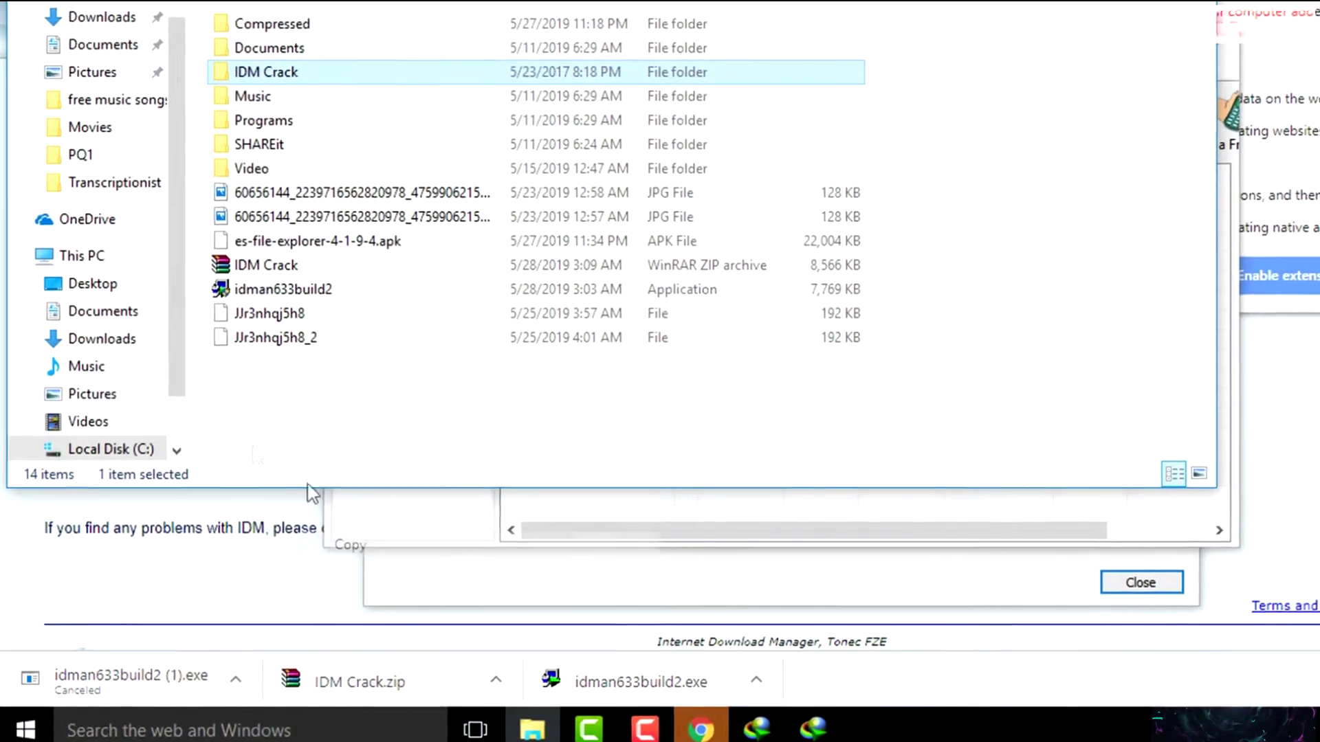
{"action": "scroll", "coordinate": [151, 385], "scroll_direction": "down", "scroll_amount": 1}
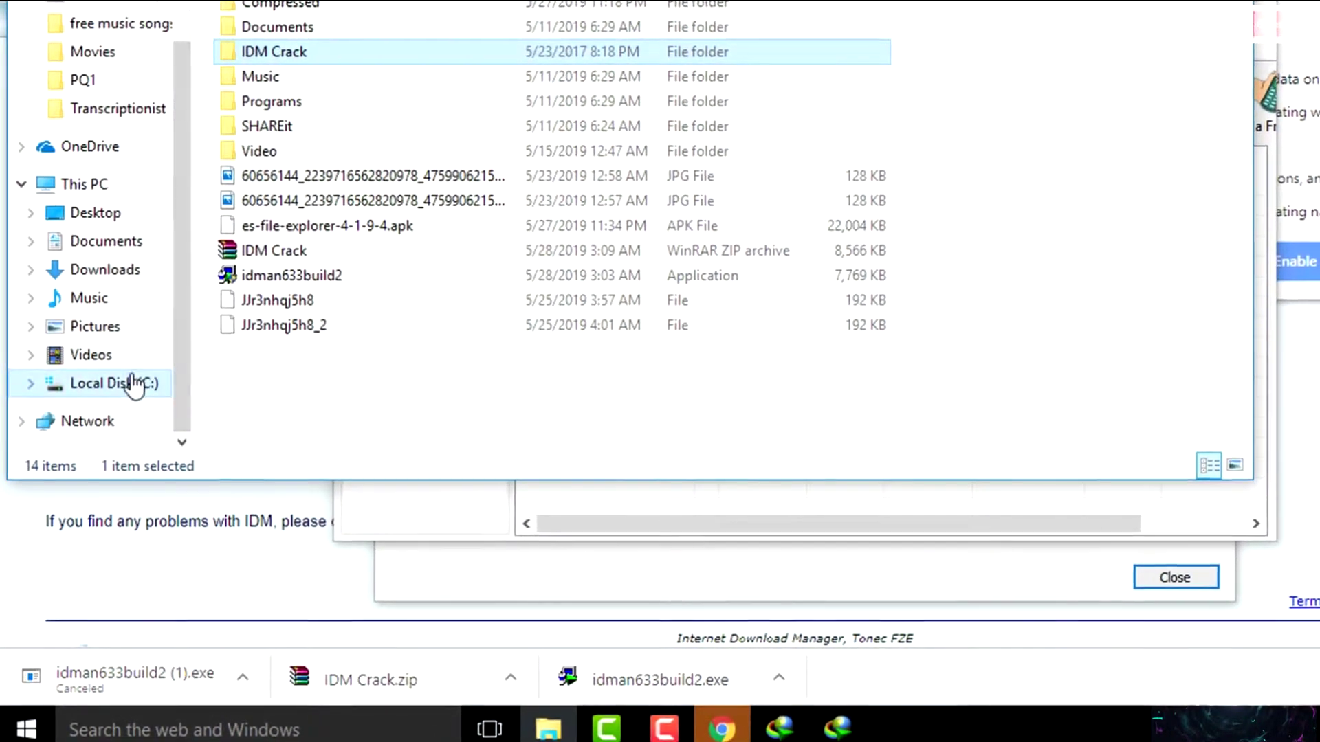
{"action": "left_click", "coordinate": [134, 383]}
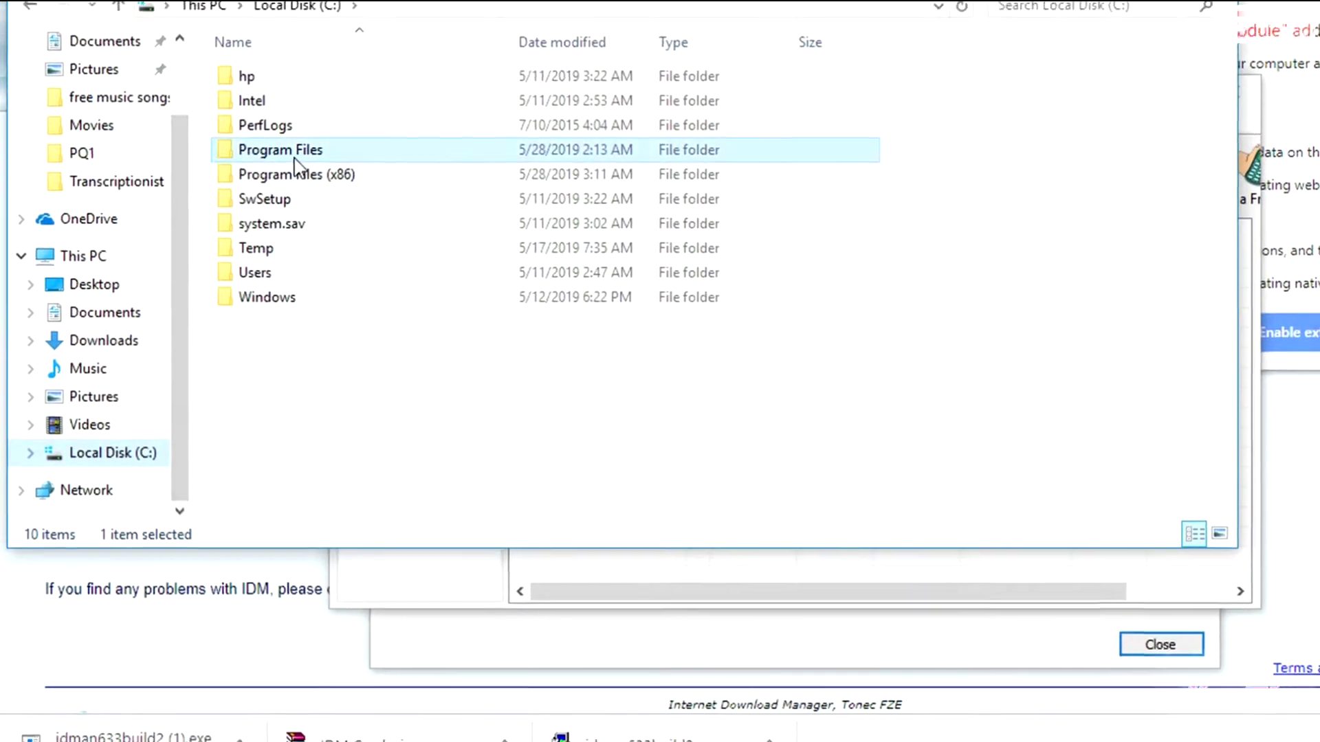
Look through Program Files for the Internet Download Manager folder and return to Local Disk (C:).
{"action": "double_click", "coordinate": [284, 110]}
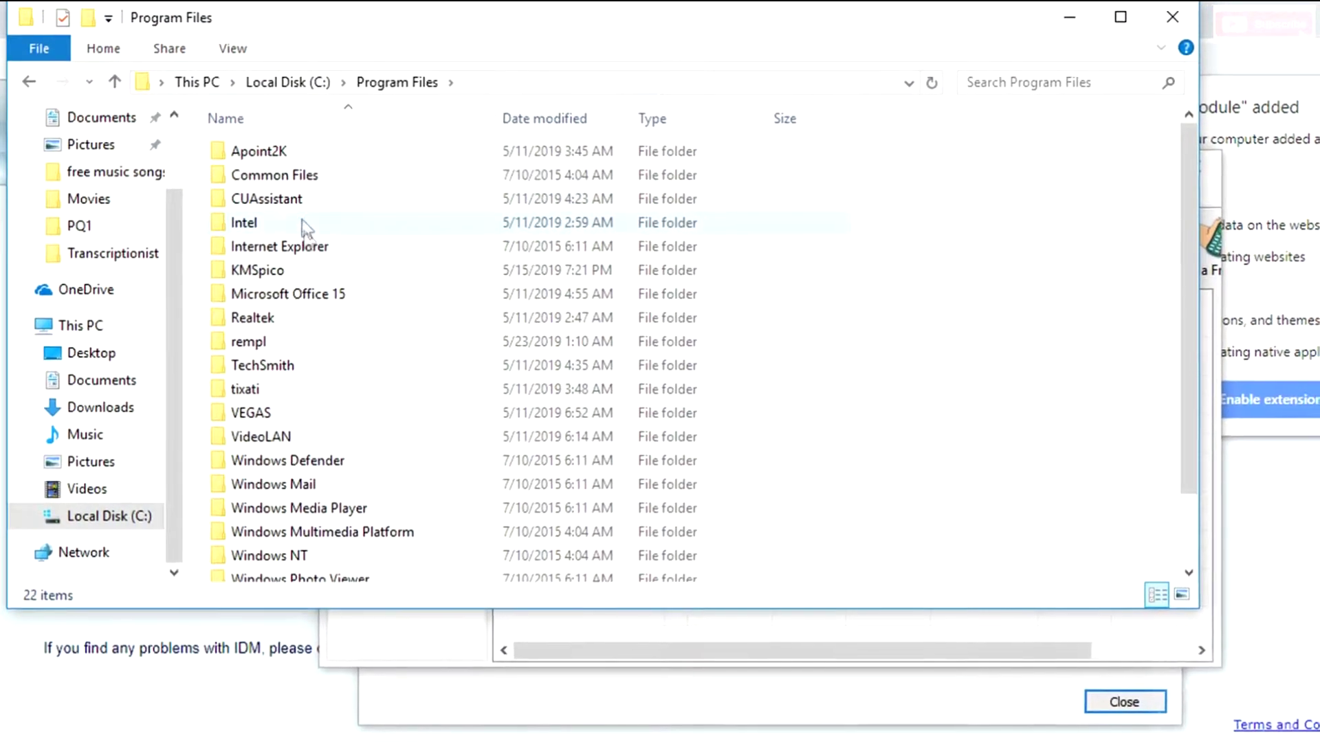
{"action": "scroll", "coordinate": [316, 473], "scroll_direction": "down", "scroll_amount": 1}
{"action": "scroll", "coordinate": [312, 464], "scroll_direction": "down", "scroll_amount": 1}
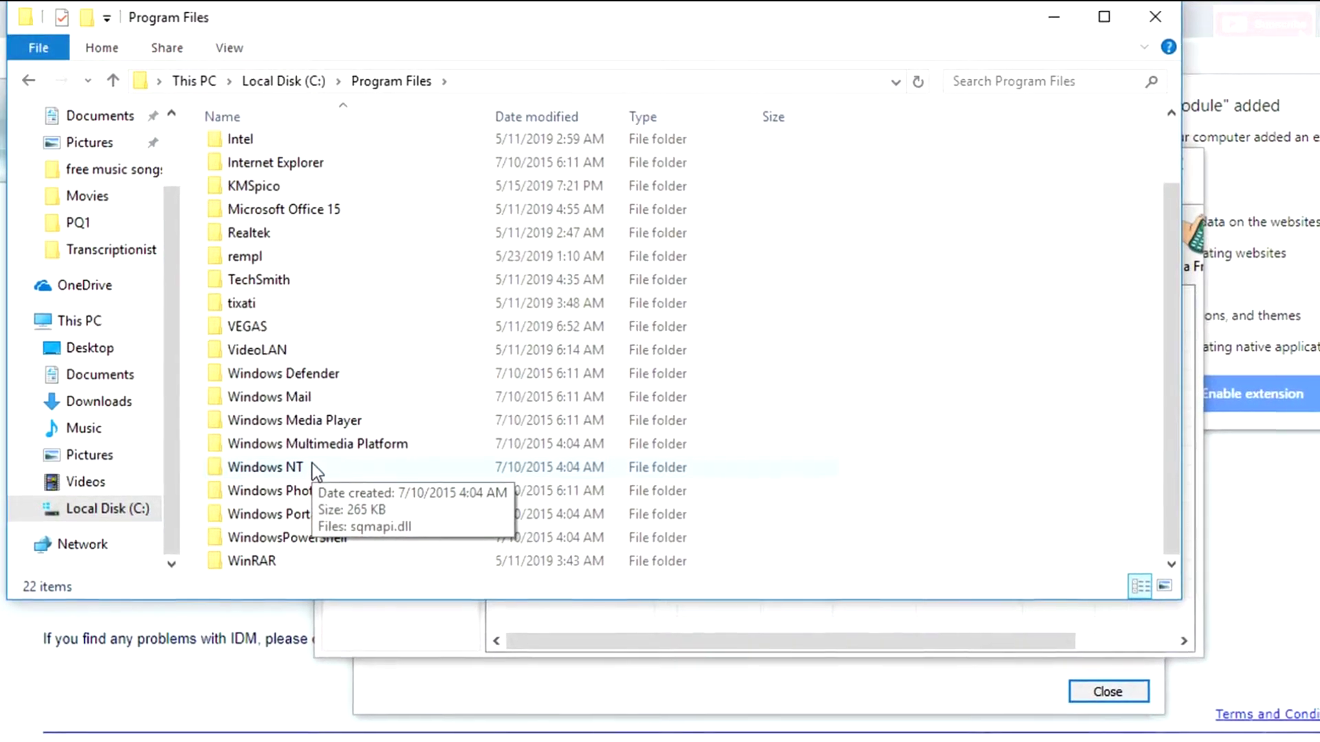
{"action": "scroll", "coordinate": [294, 390], "scroll_direction": "up", "scroll_amount": 1}
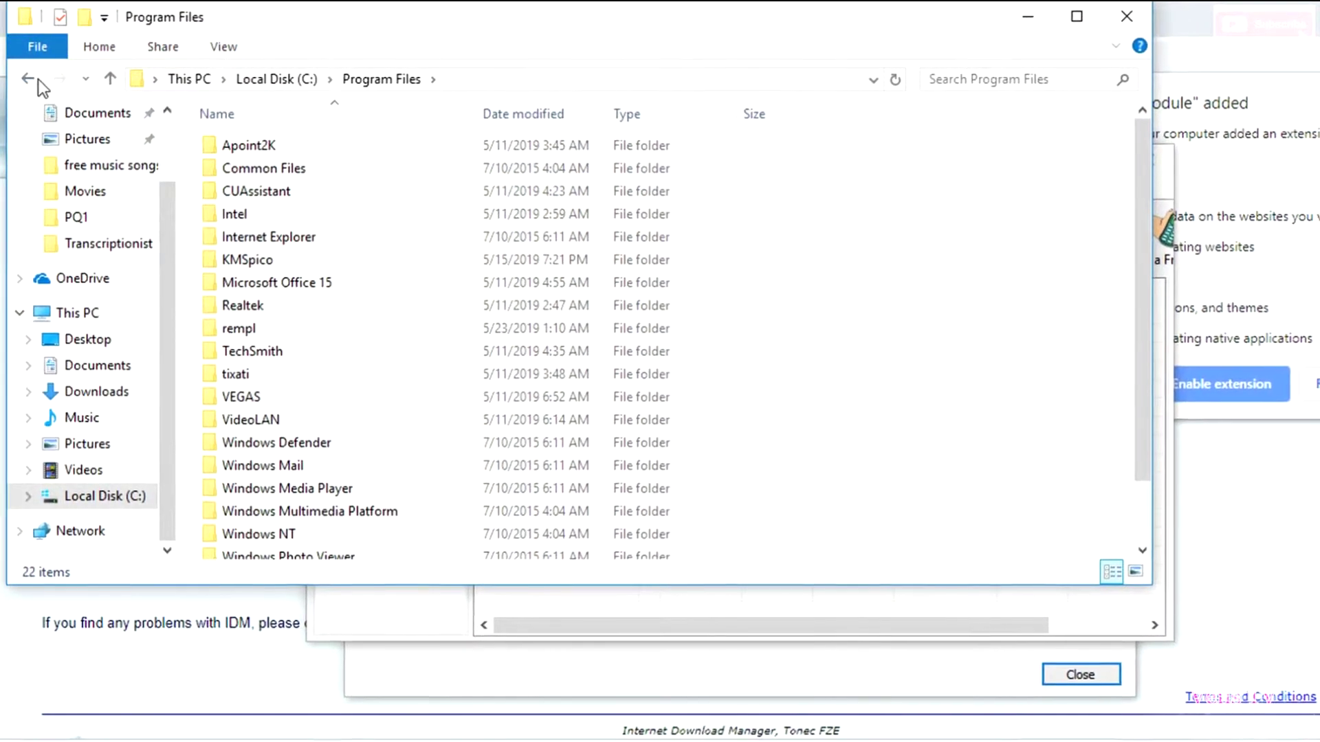
{"action": "left_click", "coordinate": [38, 80]}
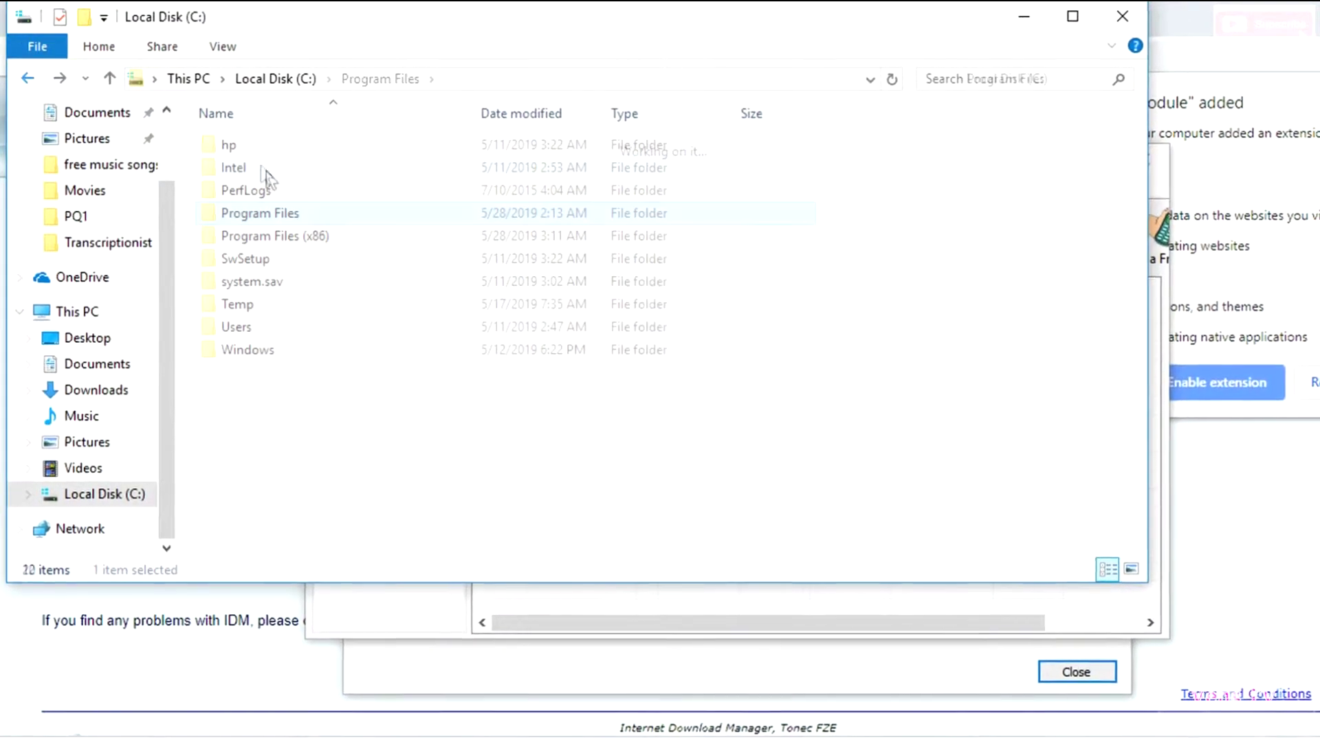
Paste the copied IDM Crack folder into Program Files (x86)\Internet Download Manager.
{"action": "double_click", "coordinate": [282, 235]}
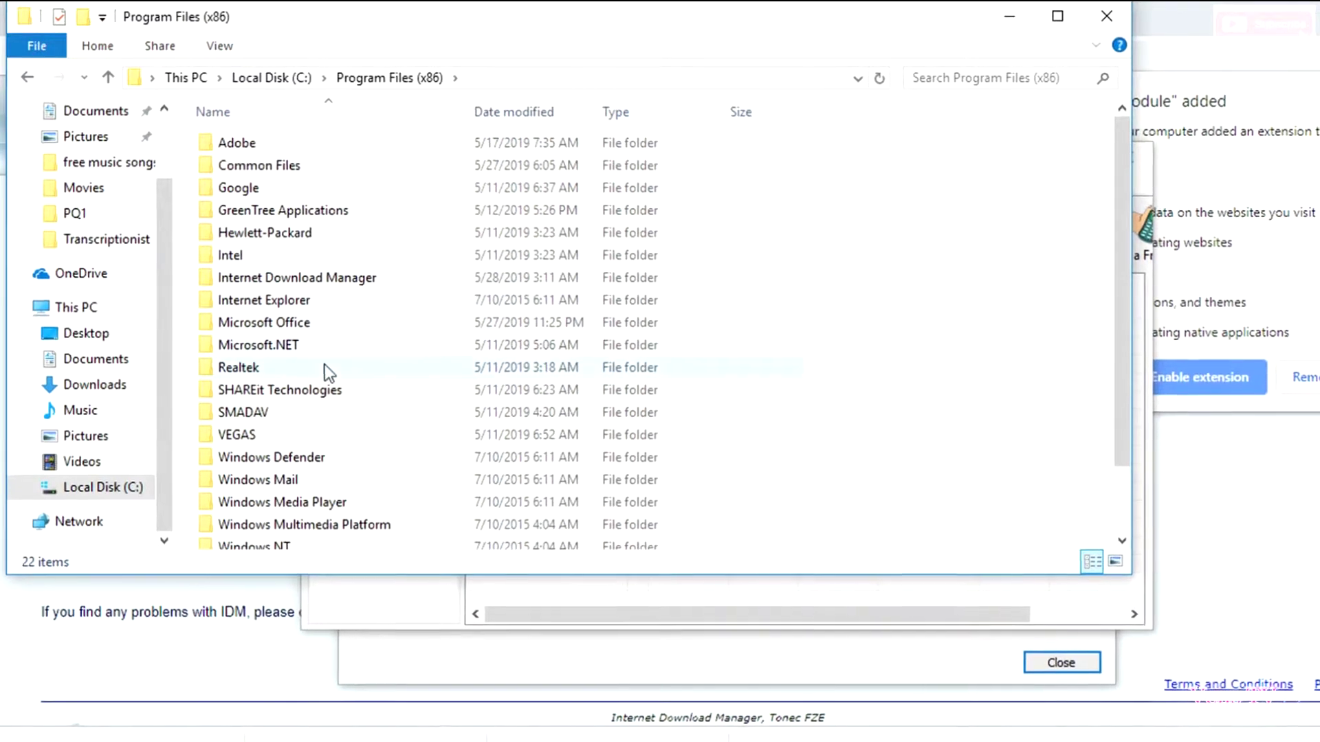
{"action": "left_click", "coordinate": [289, 283]}
{"action": "double_click", "coordinate": [286, 284]}
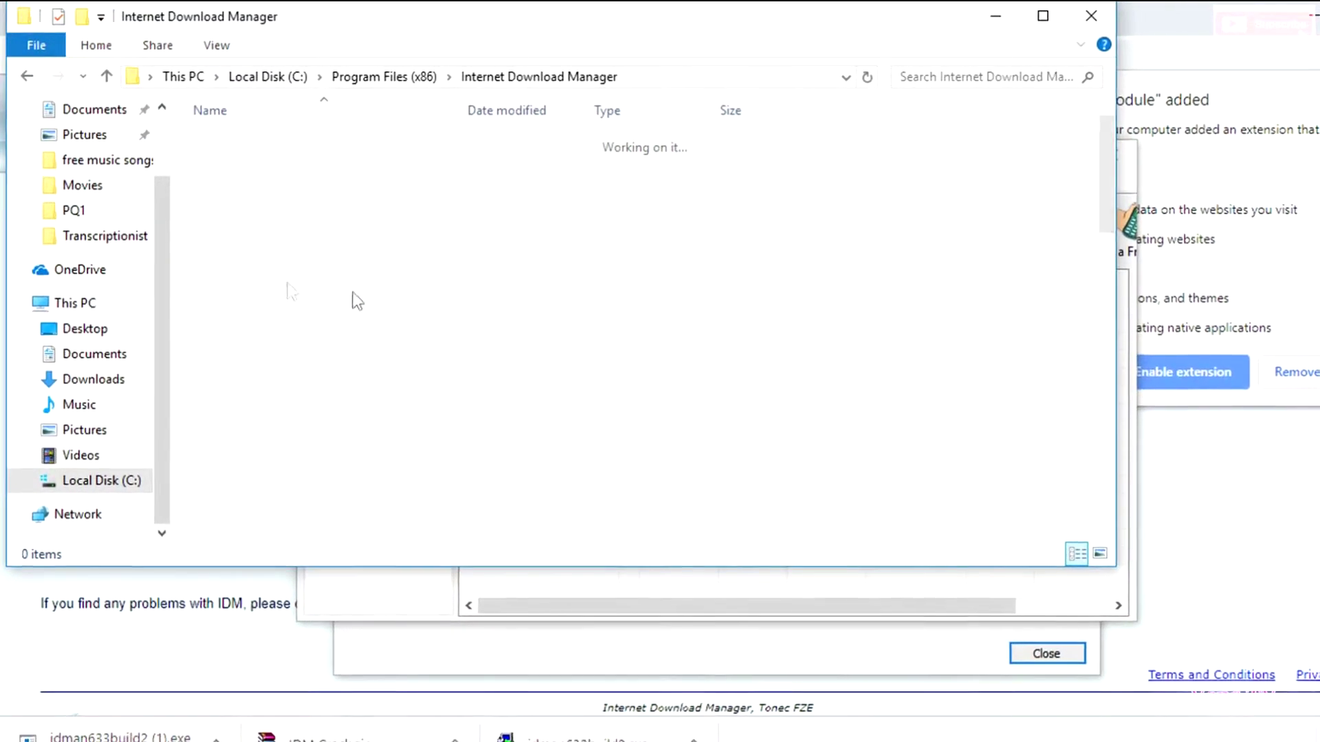
{"action": "right_click", "coordinate": [1008, 258]}
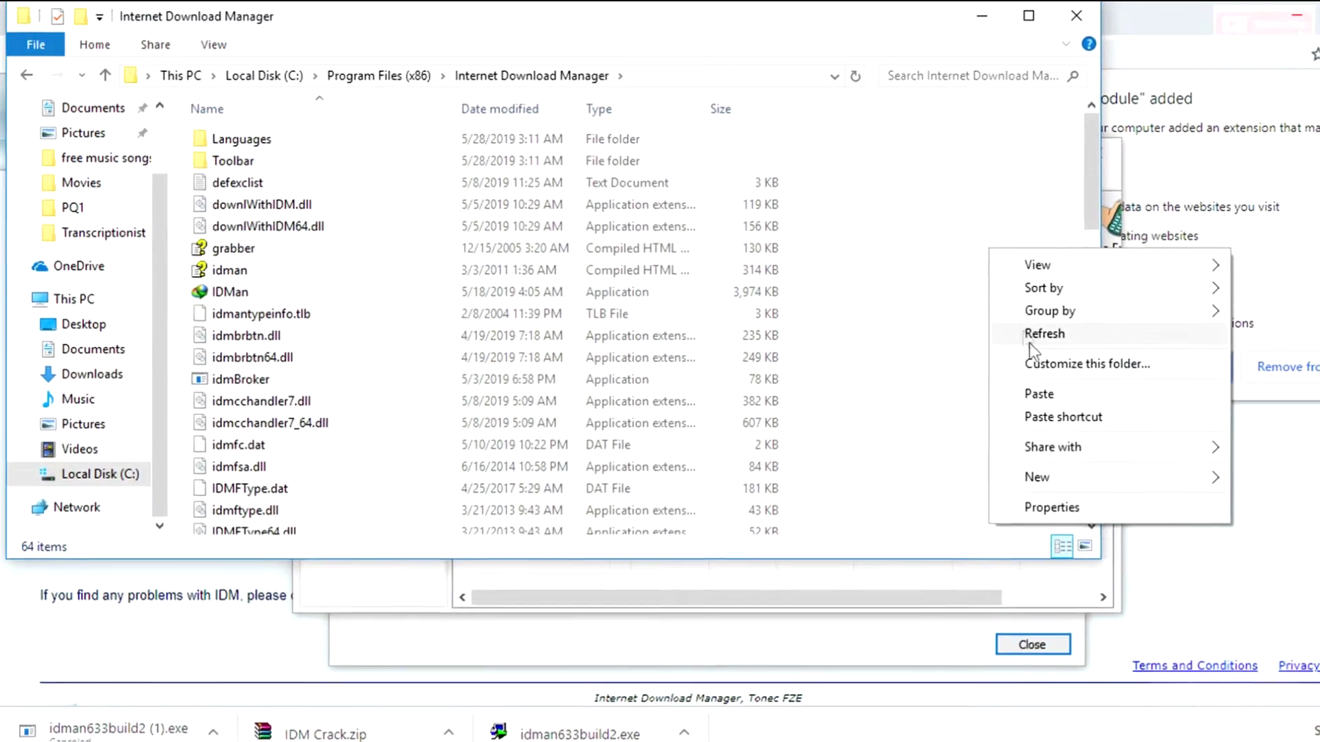
{"action": "left_click", "coordinate": [1042, 396]}
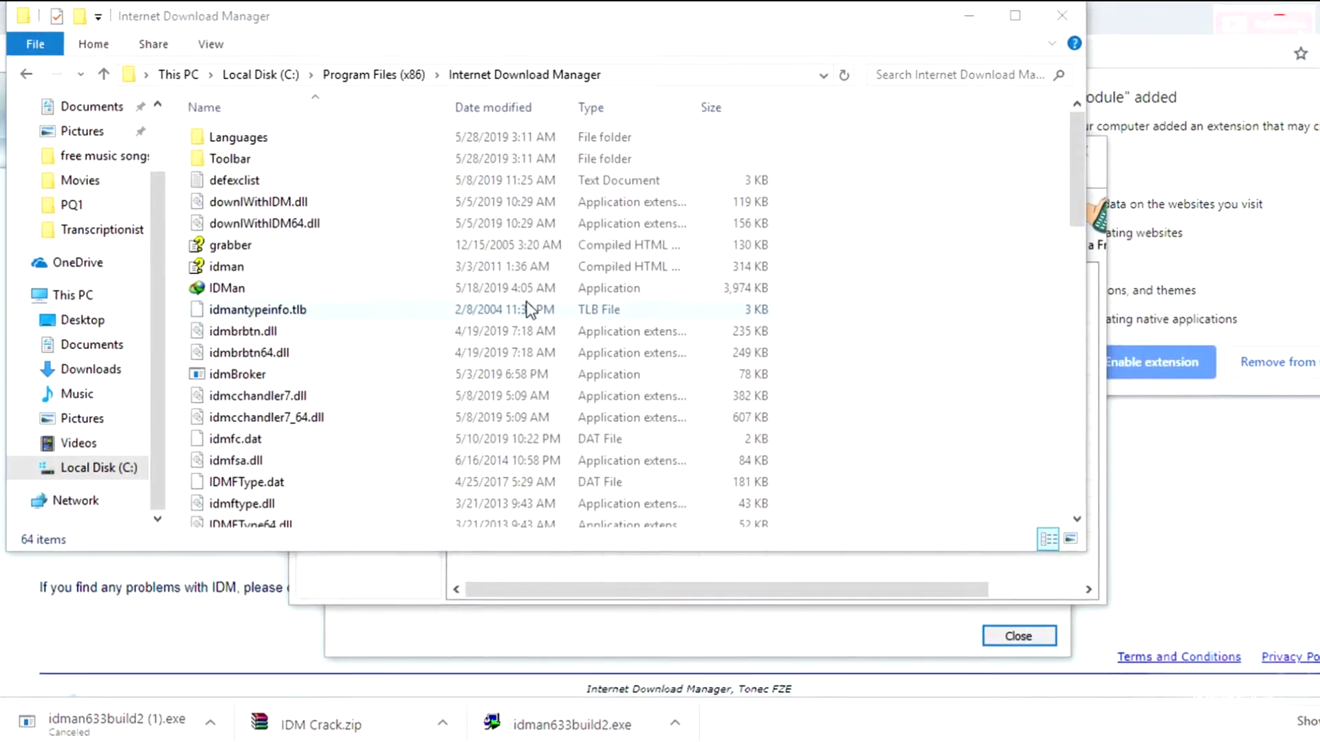
{"action": "left_click", "coordinate": [352, 245]}
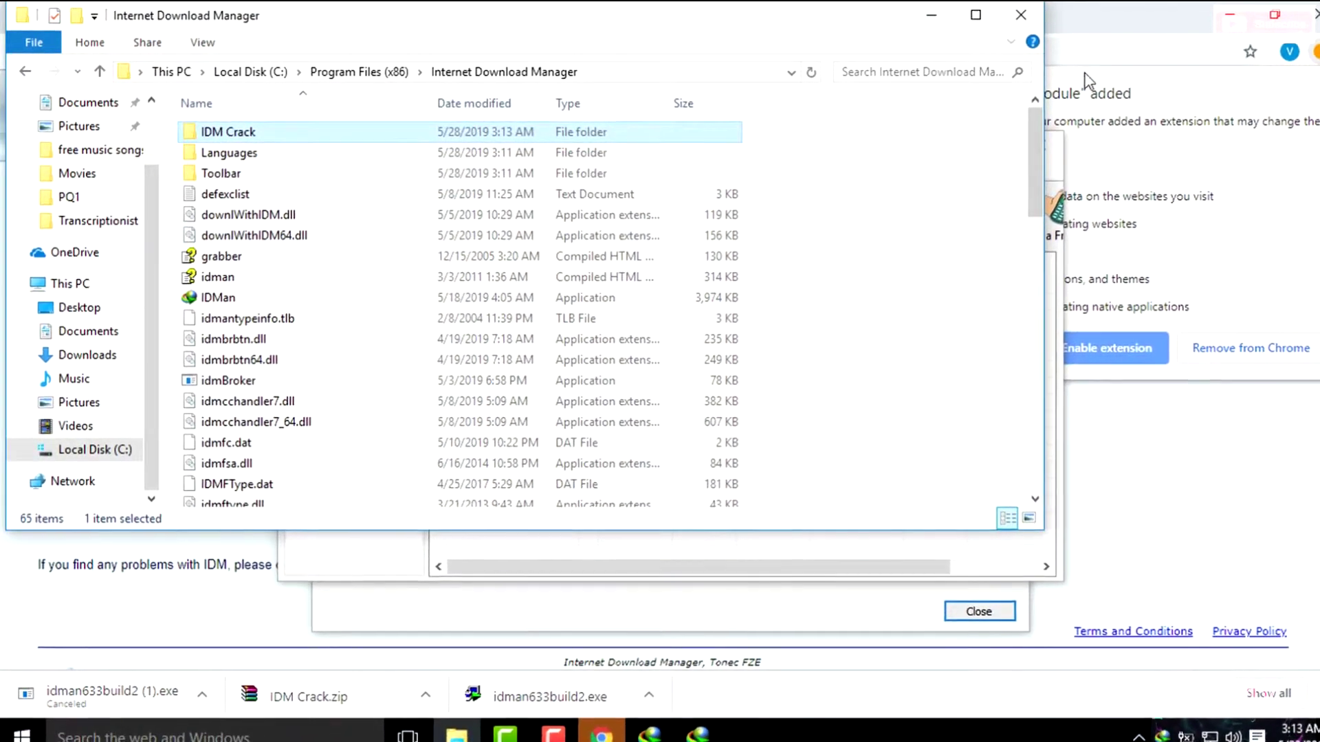
Close the file browser window and dismiss the Tip of the Day and the Internet Download Manager warning.
{"action": "left_click", "coordinate": [1011, 28]}
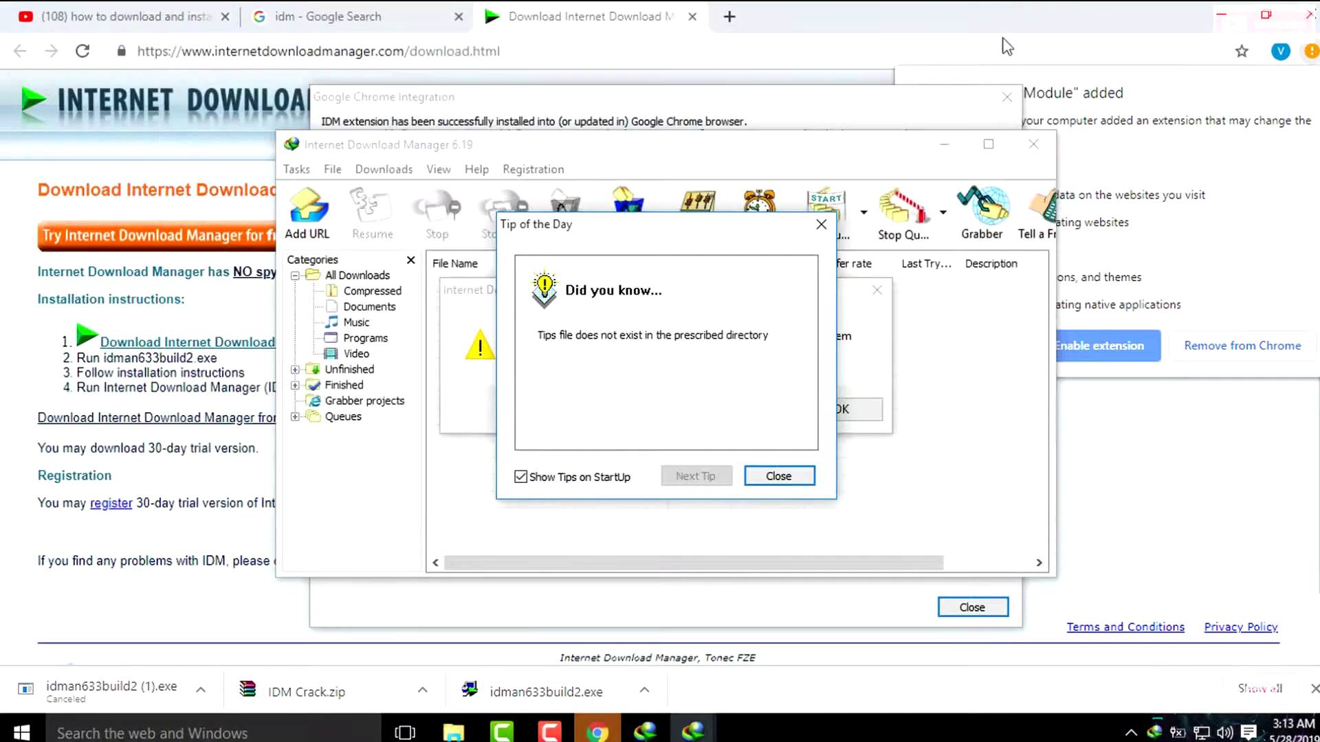
{"action": "left_click", "coordinate": [778, 477]}
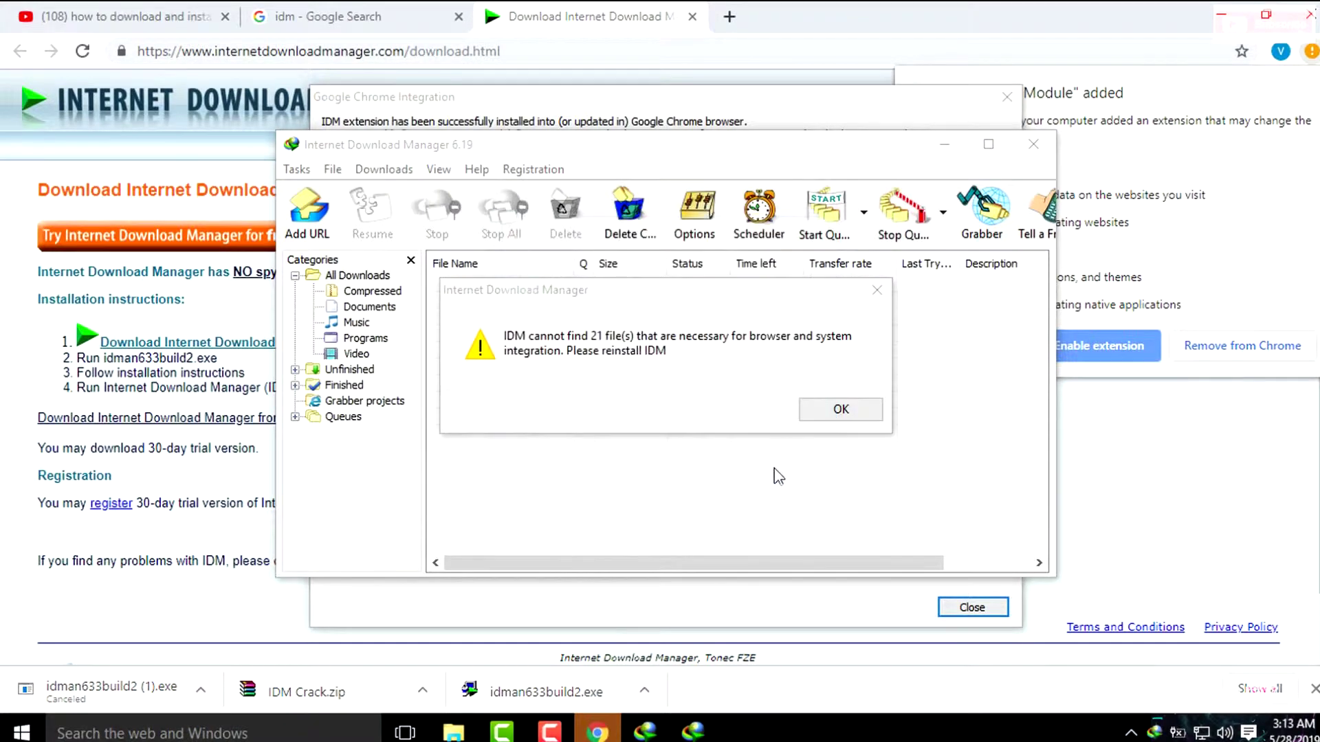
{"action": "left_click", "coordinate": [876, 291]}
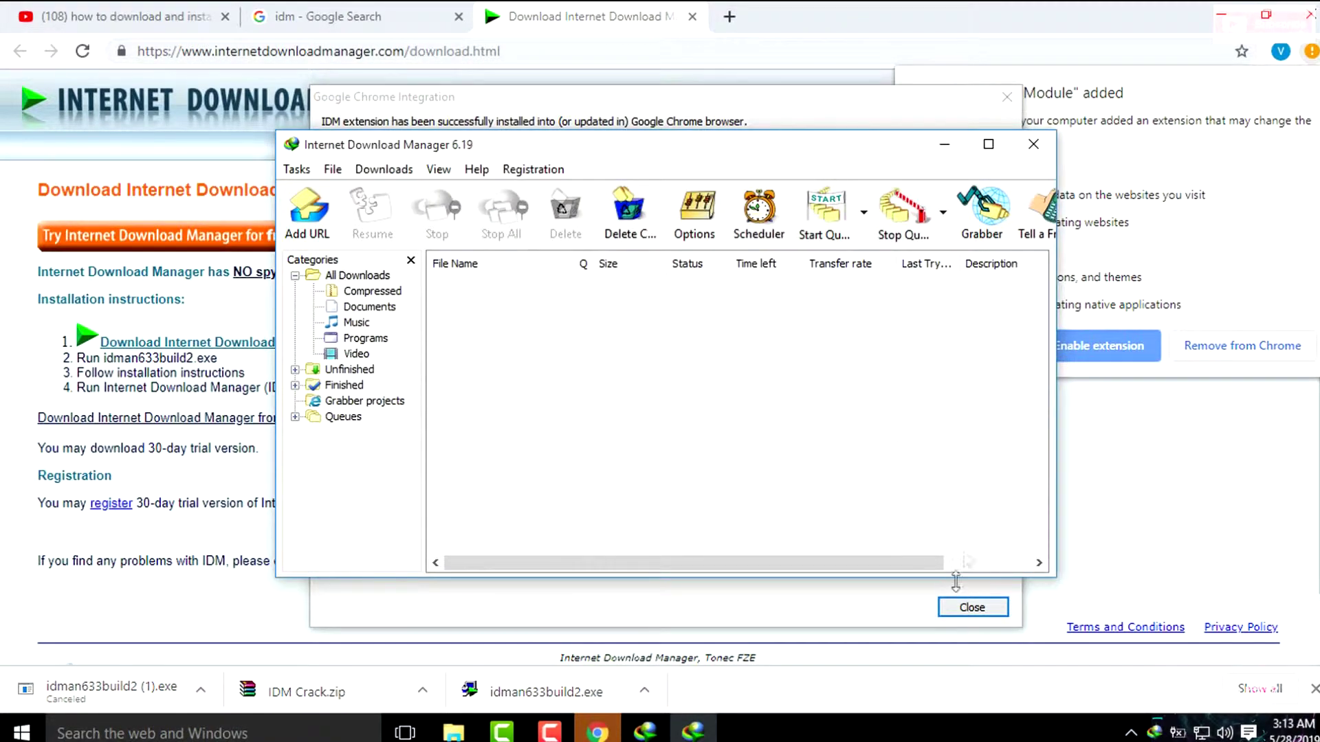
Close the Internet Download Manager window and Google Chrome Integration notice, and enable the IDM Integration Module extension in Chrome.
{"action": "left_click", "coordinate": [1035, 150]}
{"action": "left_click", "coordinate": [1007, 97]}
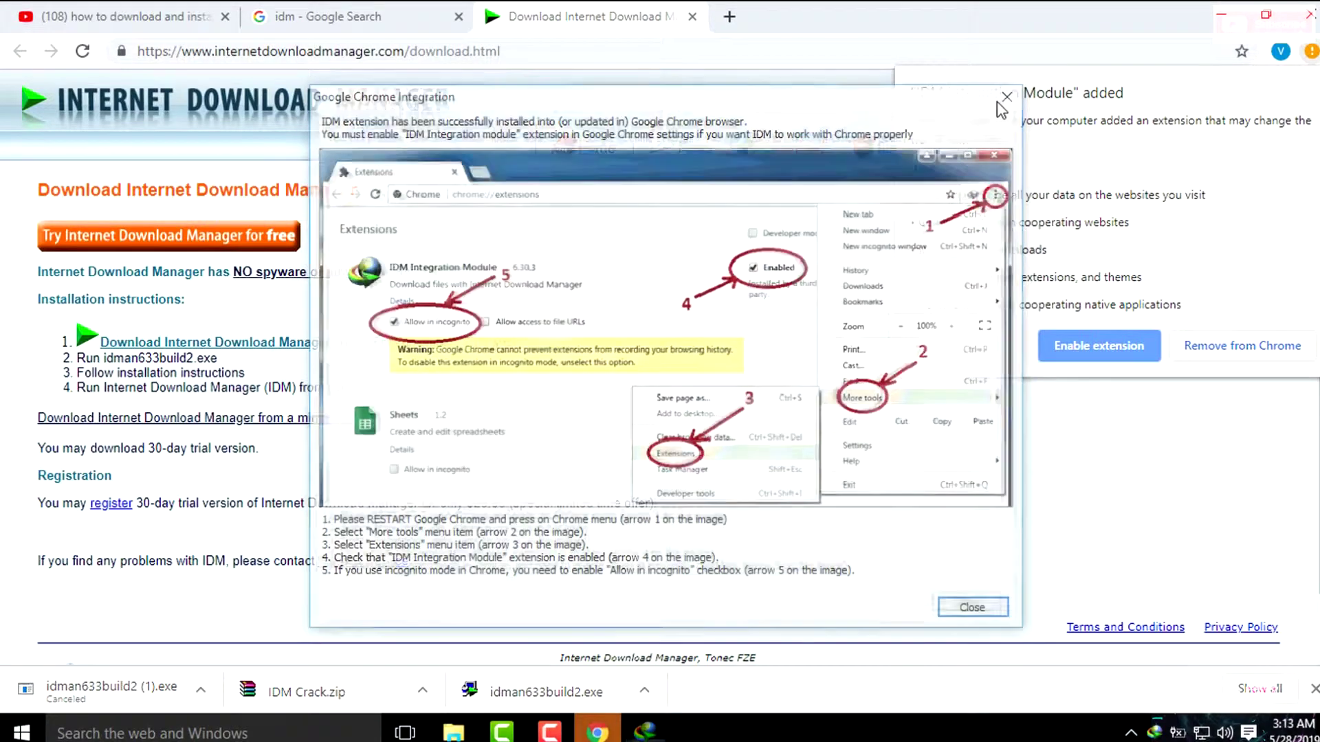
{"action": "left_click", "coordinate": [1130, 351]}
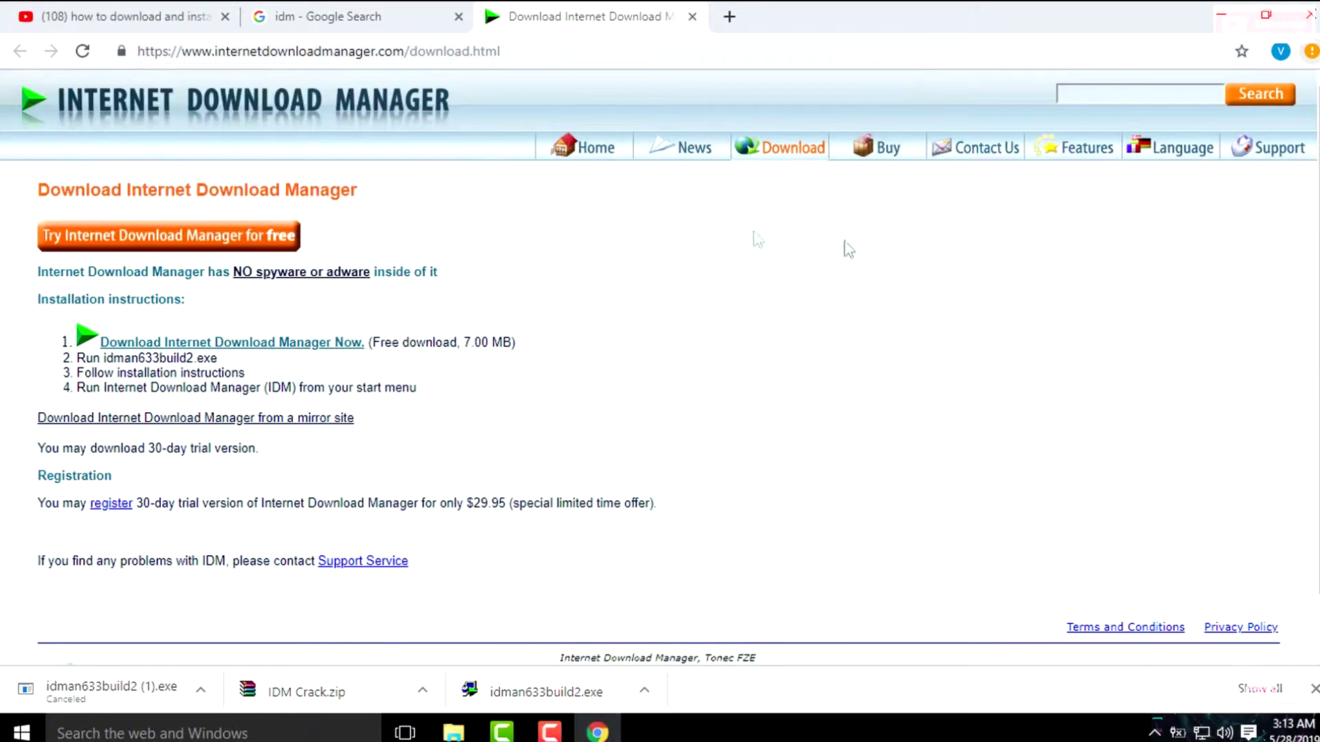
Close the Internet Download Manager download page and minimize the browser window to show the desktop.
{"action": "left_click", "coordinate": [691, 16]}
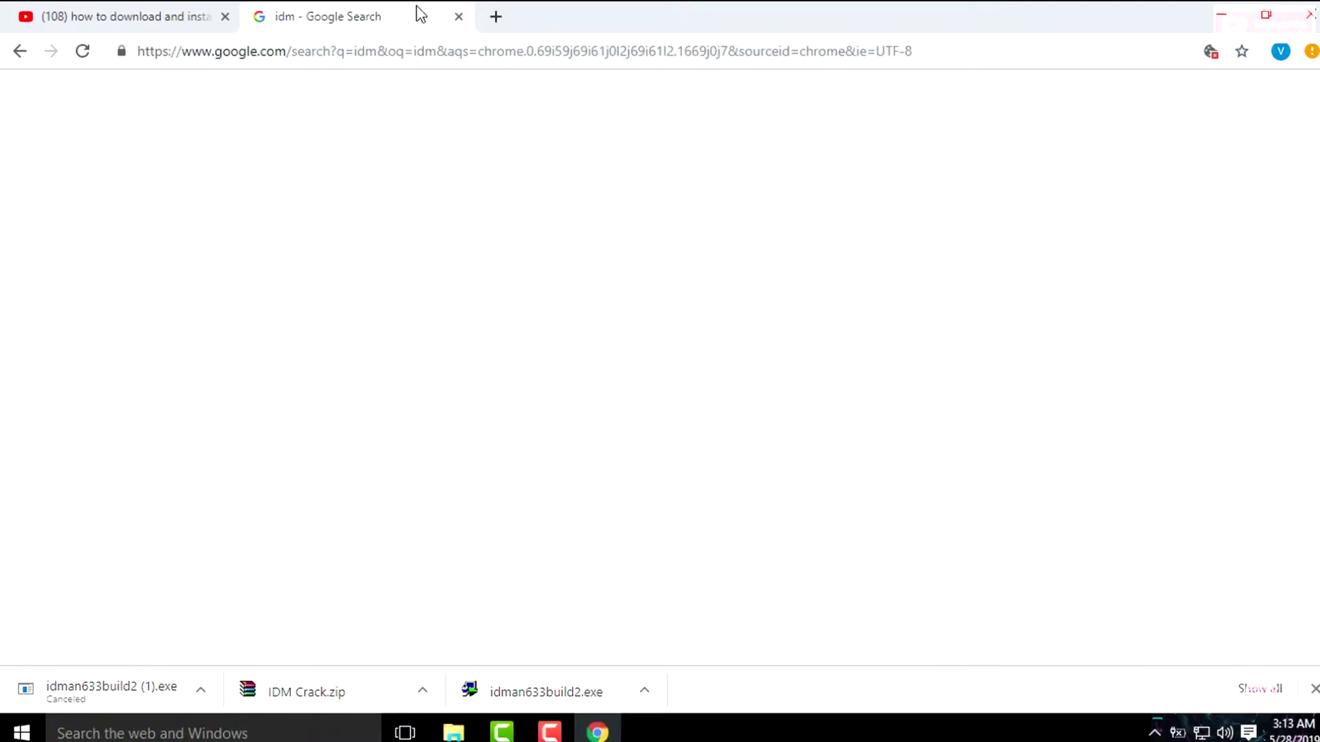
{"action": "left_click", "coordinate": [110, 9]}
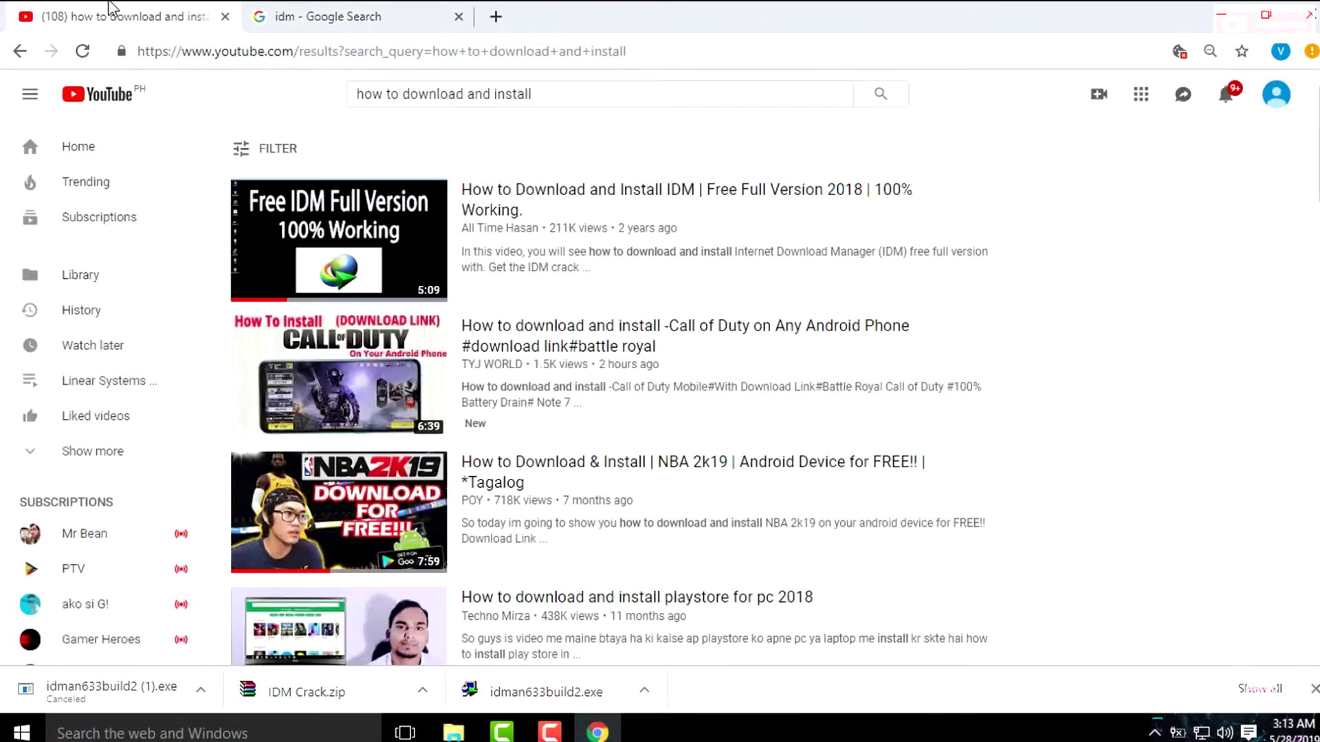
{"action": "left_click", "coordinate": [283, 10]}
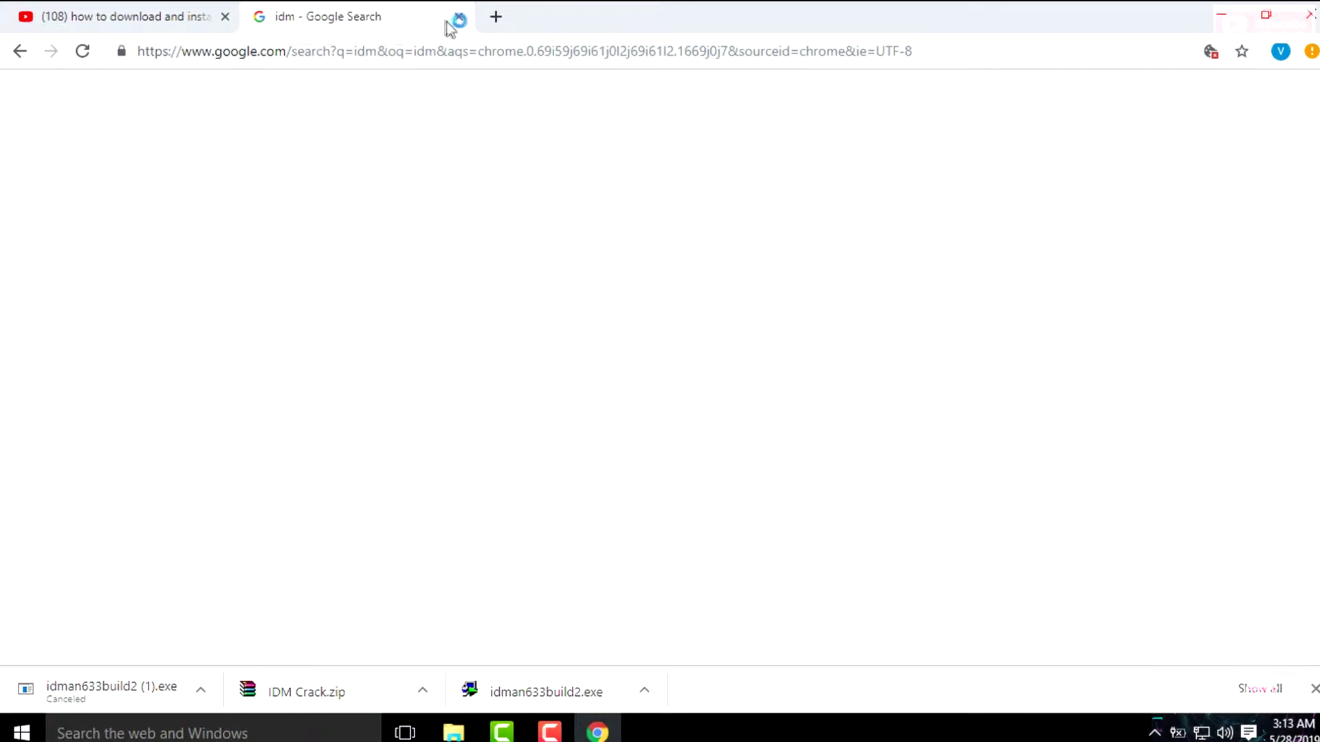
{"action": "left_click", "coordinate": [476, 21]}
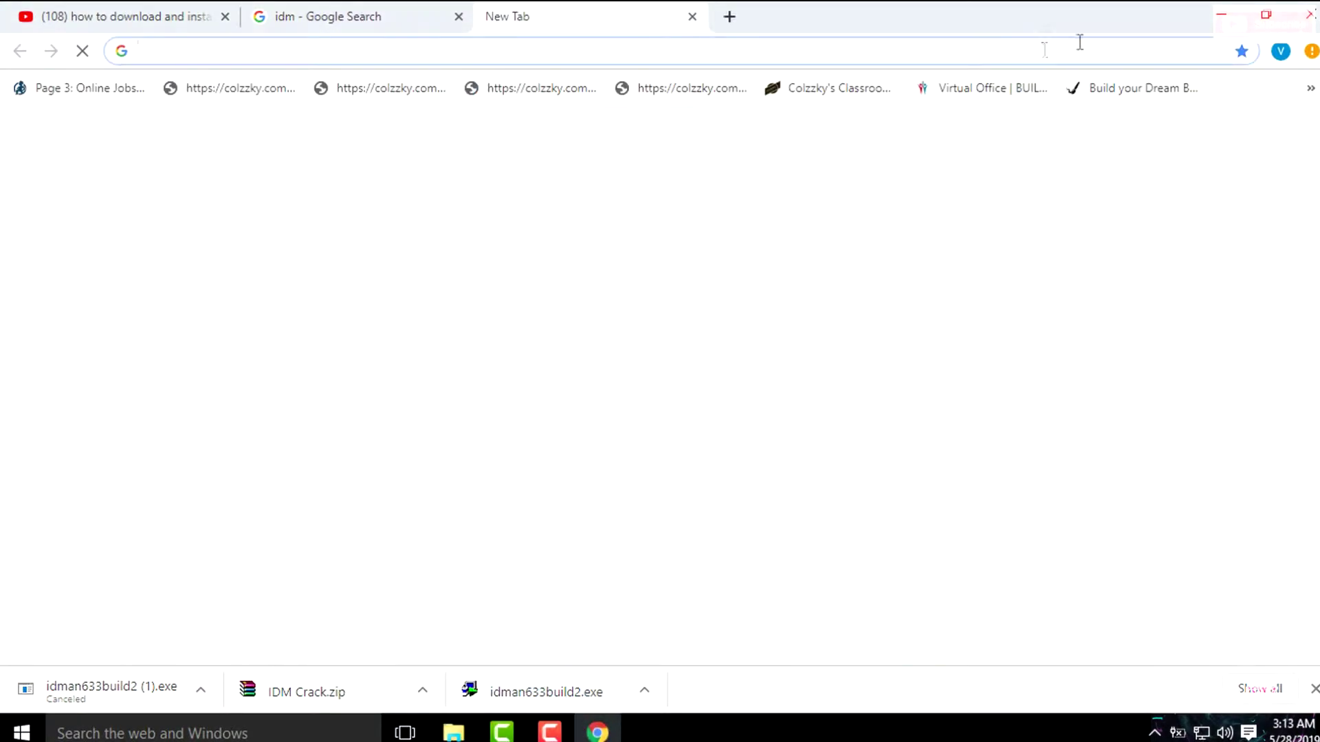
{"action": "left_click", "coordinate": [1221, 14]}
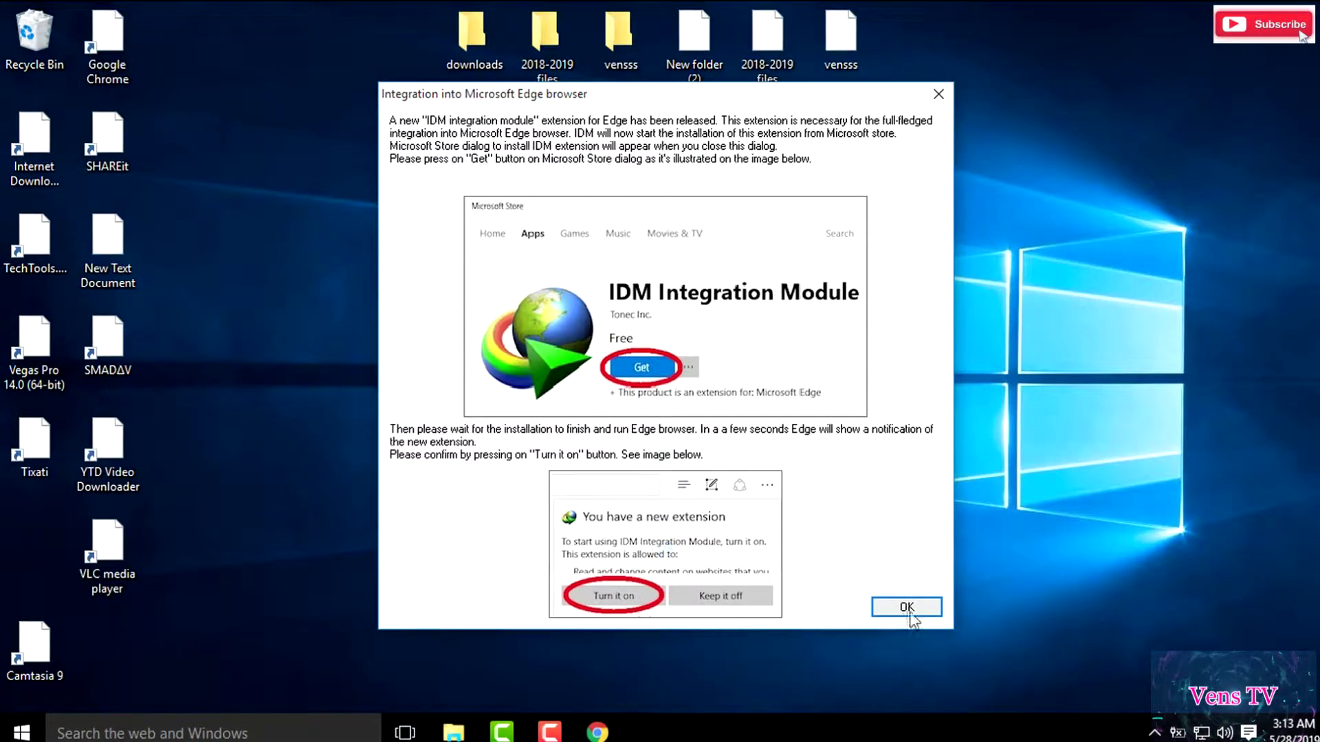
Accept the Microsoft Edge browser integration notice and refresh the desktop.
{"action": "left_click", "coordinate": [908, 611]}
{"action": "right_click", "coordinate": [386, 356]}
{"action": "left_click", "coordinate": [446, 412]}
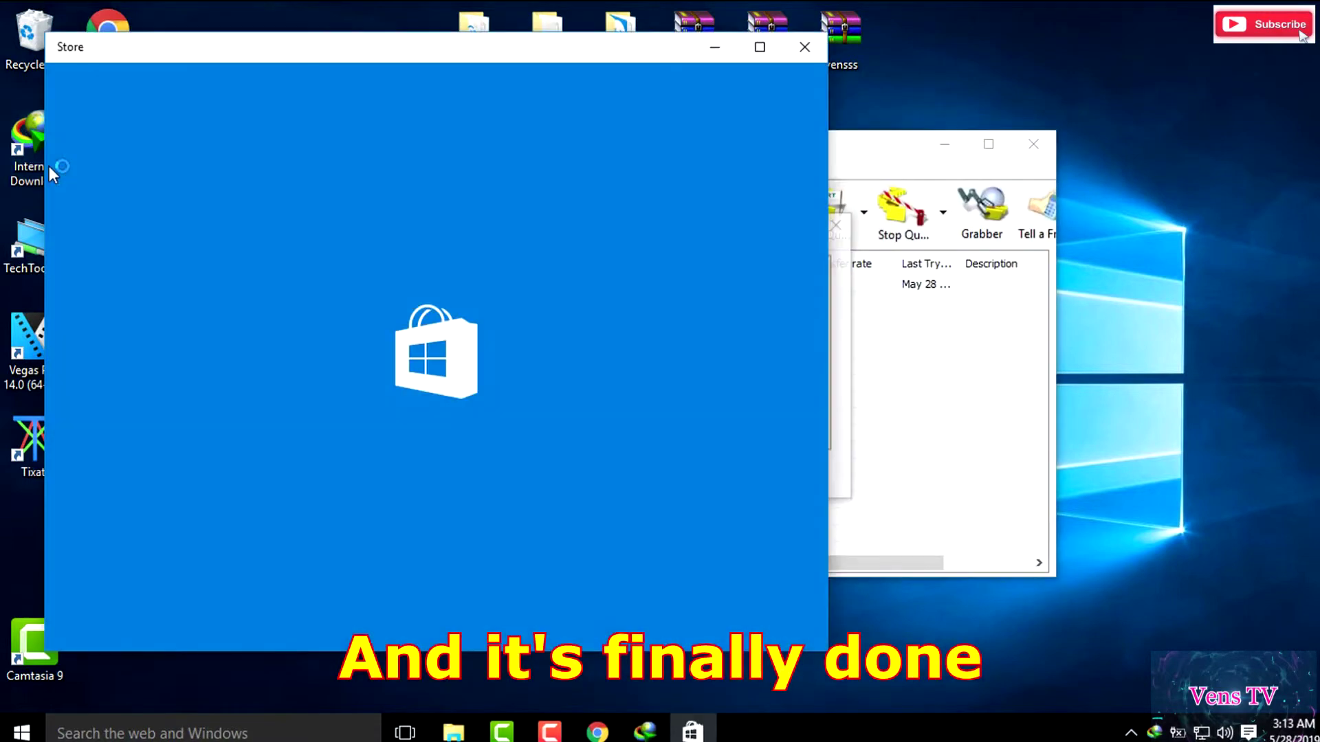
Close the Store window and the Tip of the Day, and select update608.txt in the Internet Download Manager download list.
{"action": "left_click", "coordinate": [803, 47]}
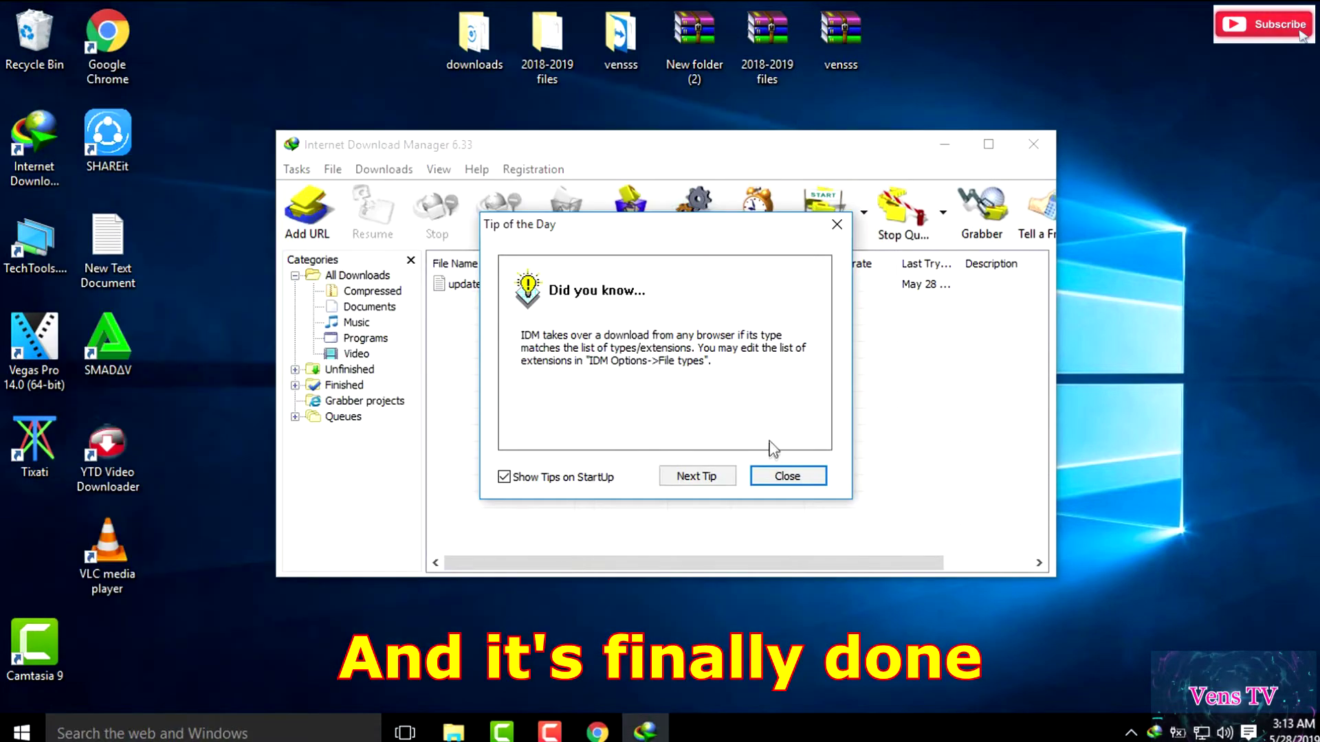
{"action": "left_click", "coordinate": [779, 475]}
{"action": "left_click", "coordinate": [562, 285]}
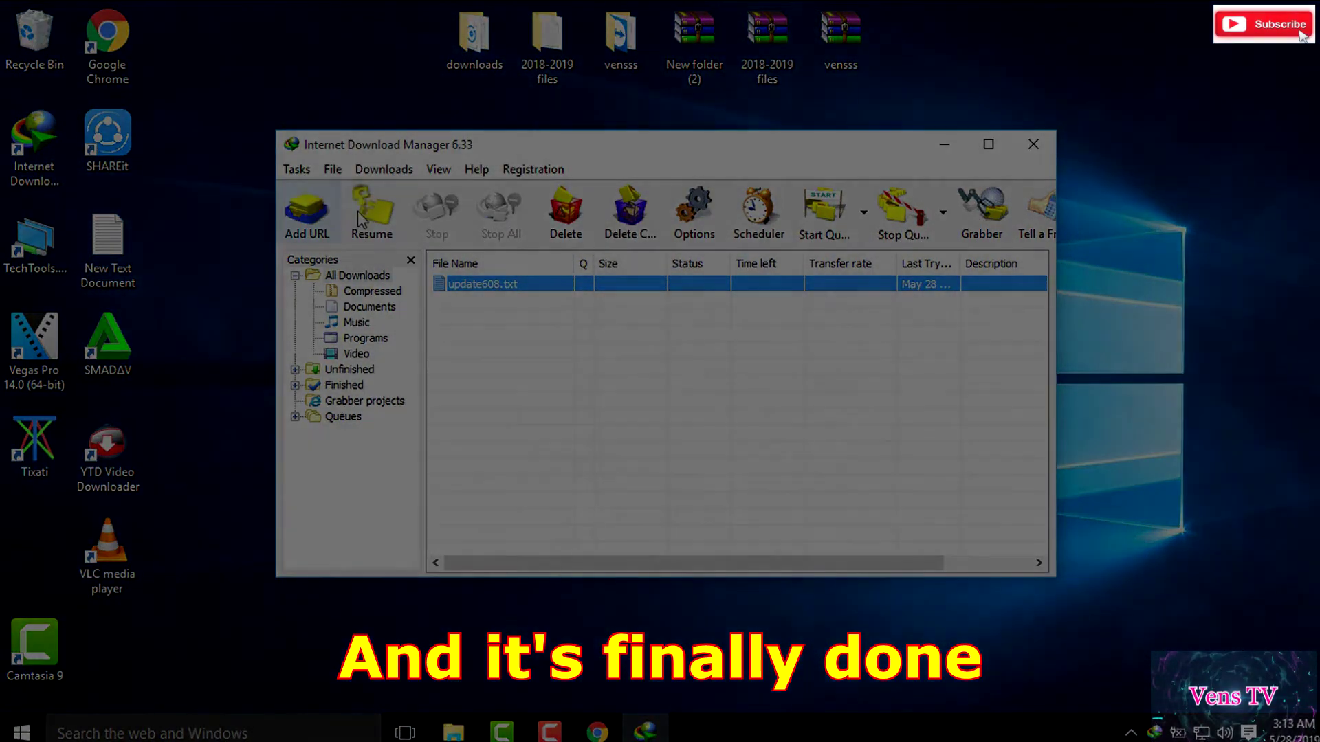